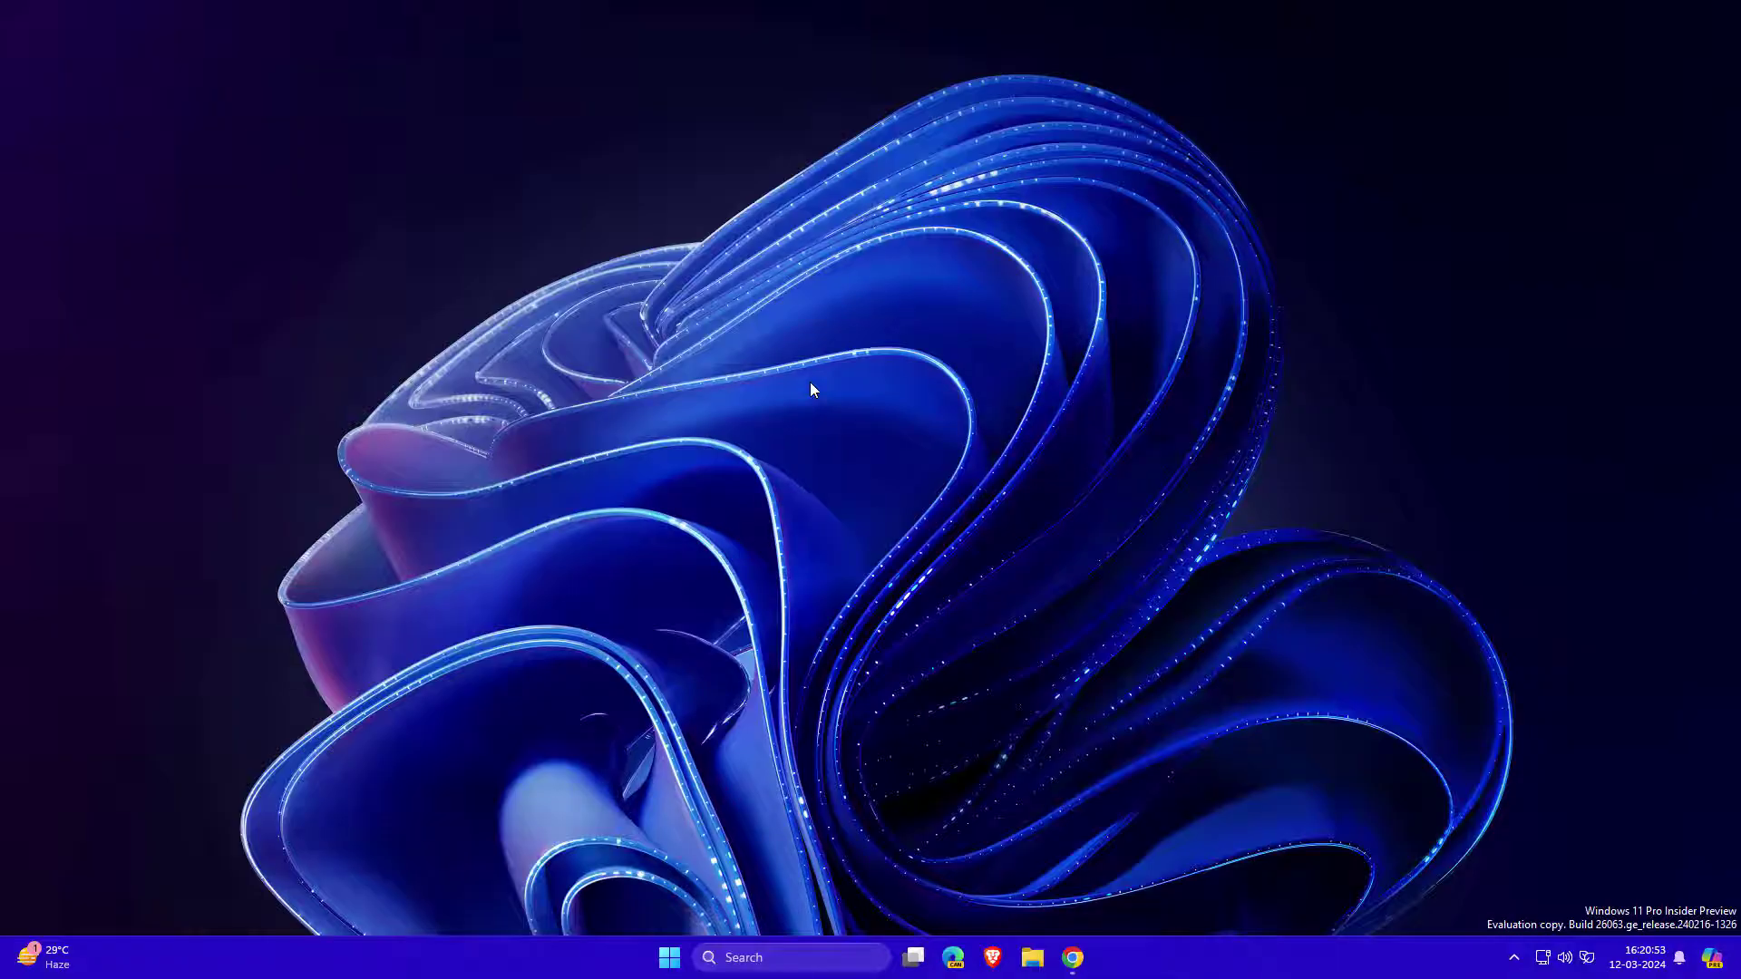
Restore the Chrome window showing the SquareX 'Be Fearless Online' homepage.
{"action": "left_click", "coordinate": [1071, 958]}
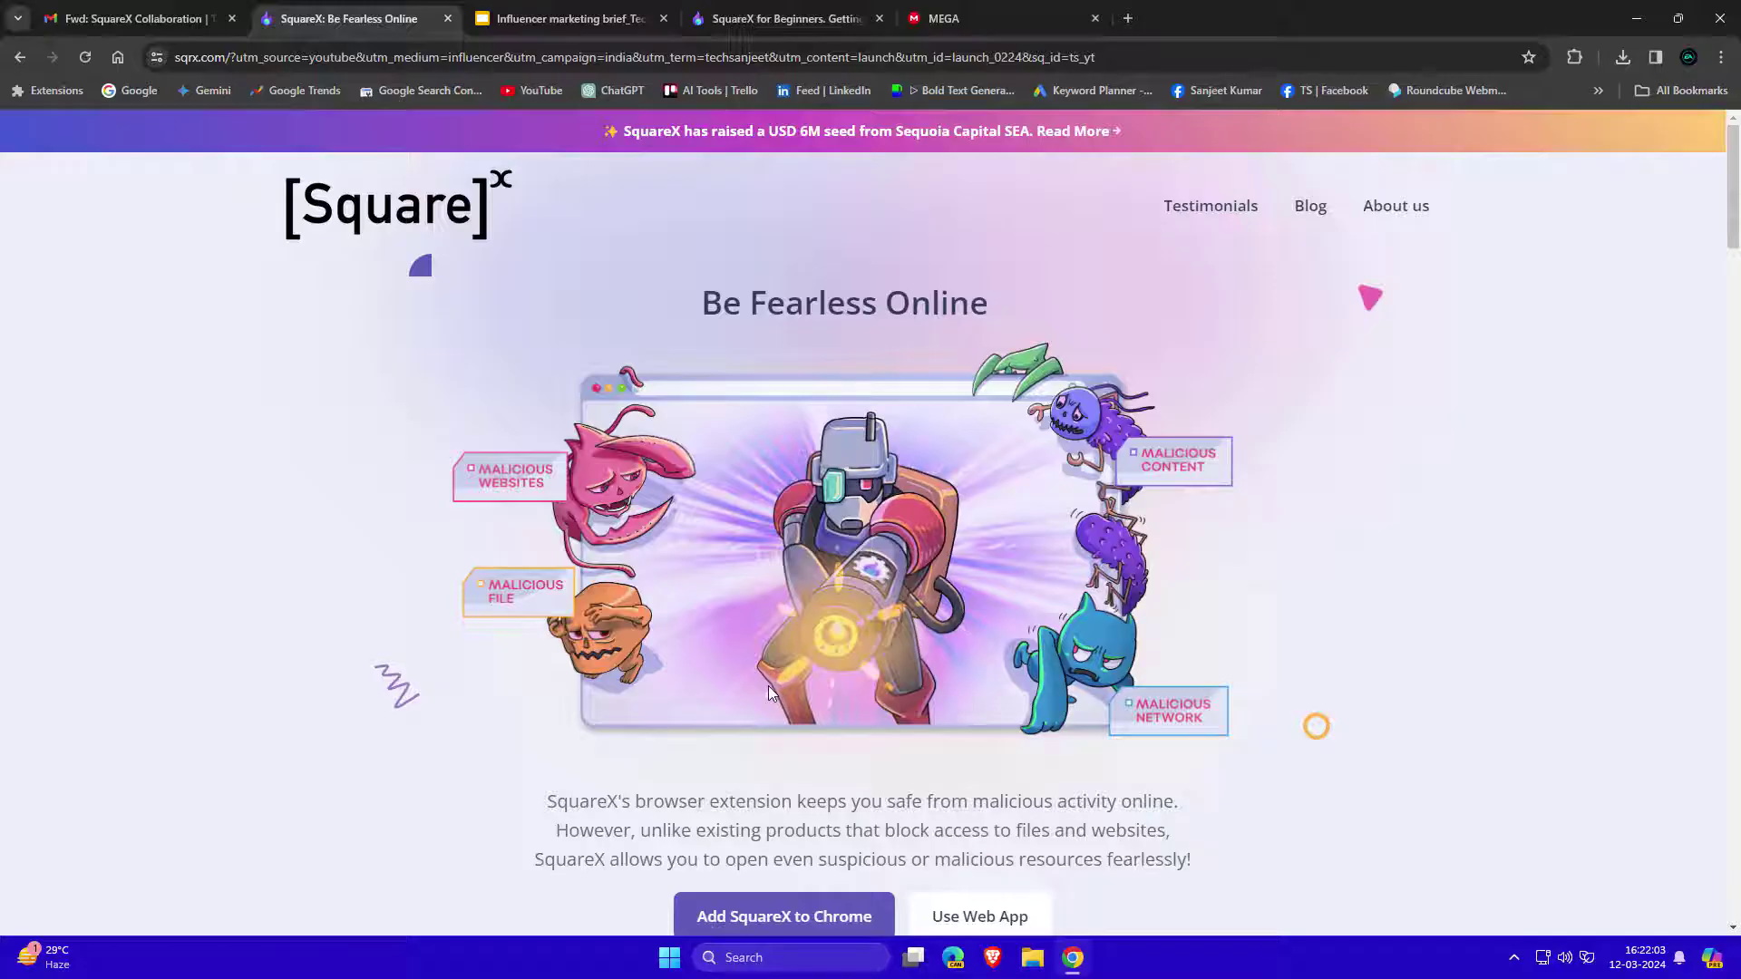
Add SquareX to Chrome from its Web Store page, reaching the Final Steps page.
{"action": "scroll", "coordinate": [767, 691], "scroll_direction": "down", "scroll_amount": 1}
{"action": "scroll", "coordinate": [768, 691], "scroll_direction": "up", "scroll_amount": 1}
{"action": "scroll", "coordinate": [865, 706], "scroll_direction": "down", "scroll_amount": 3}
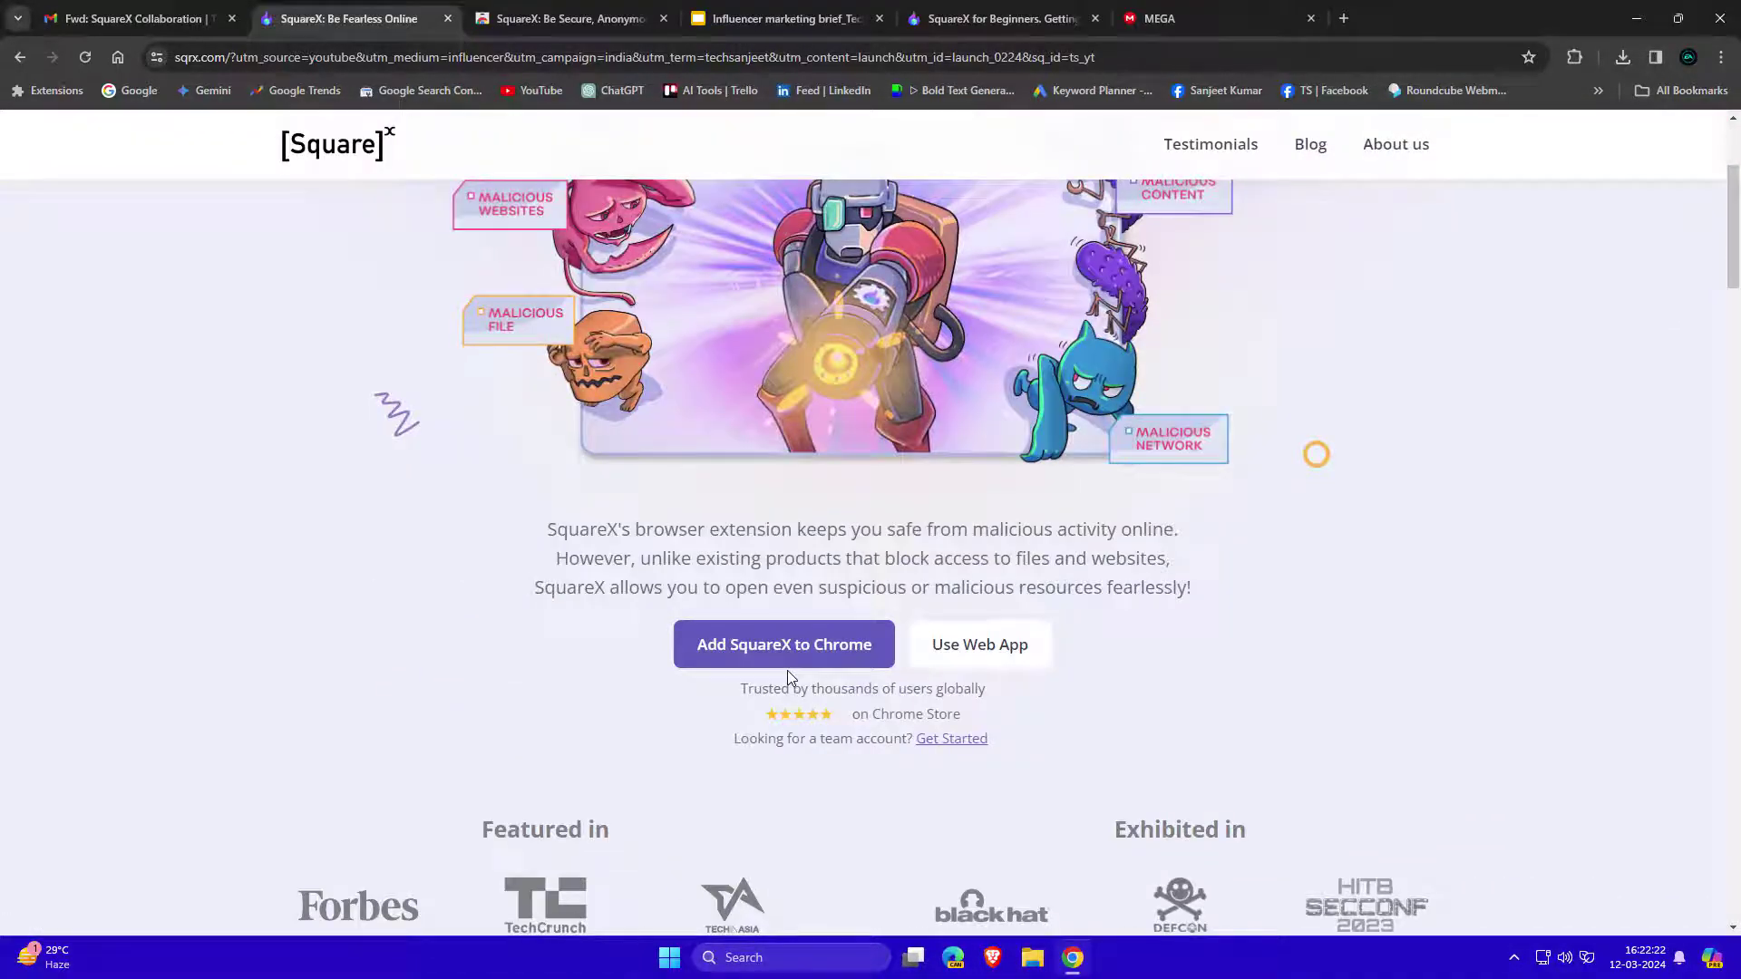
{"action": "middle_click", "coordinate": [801, 659]}
{"action": "key", "text": "ctrl+Tab"}
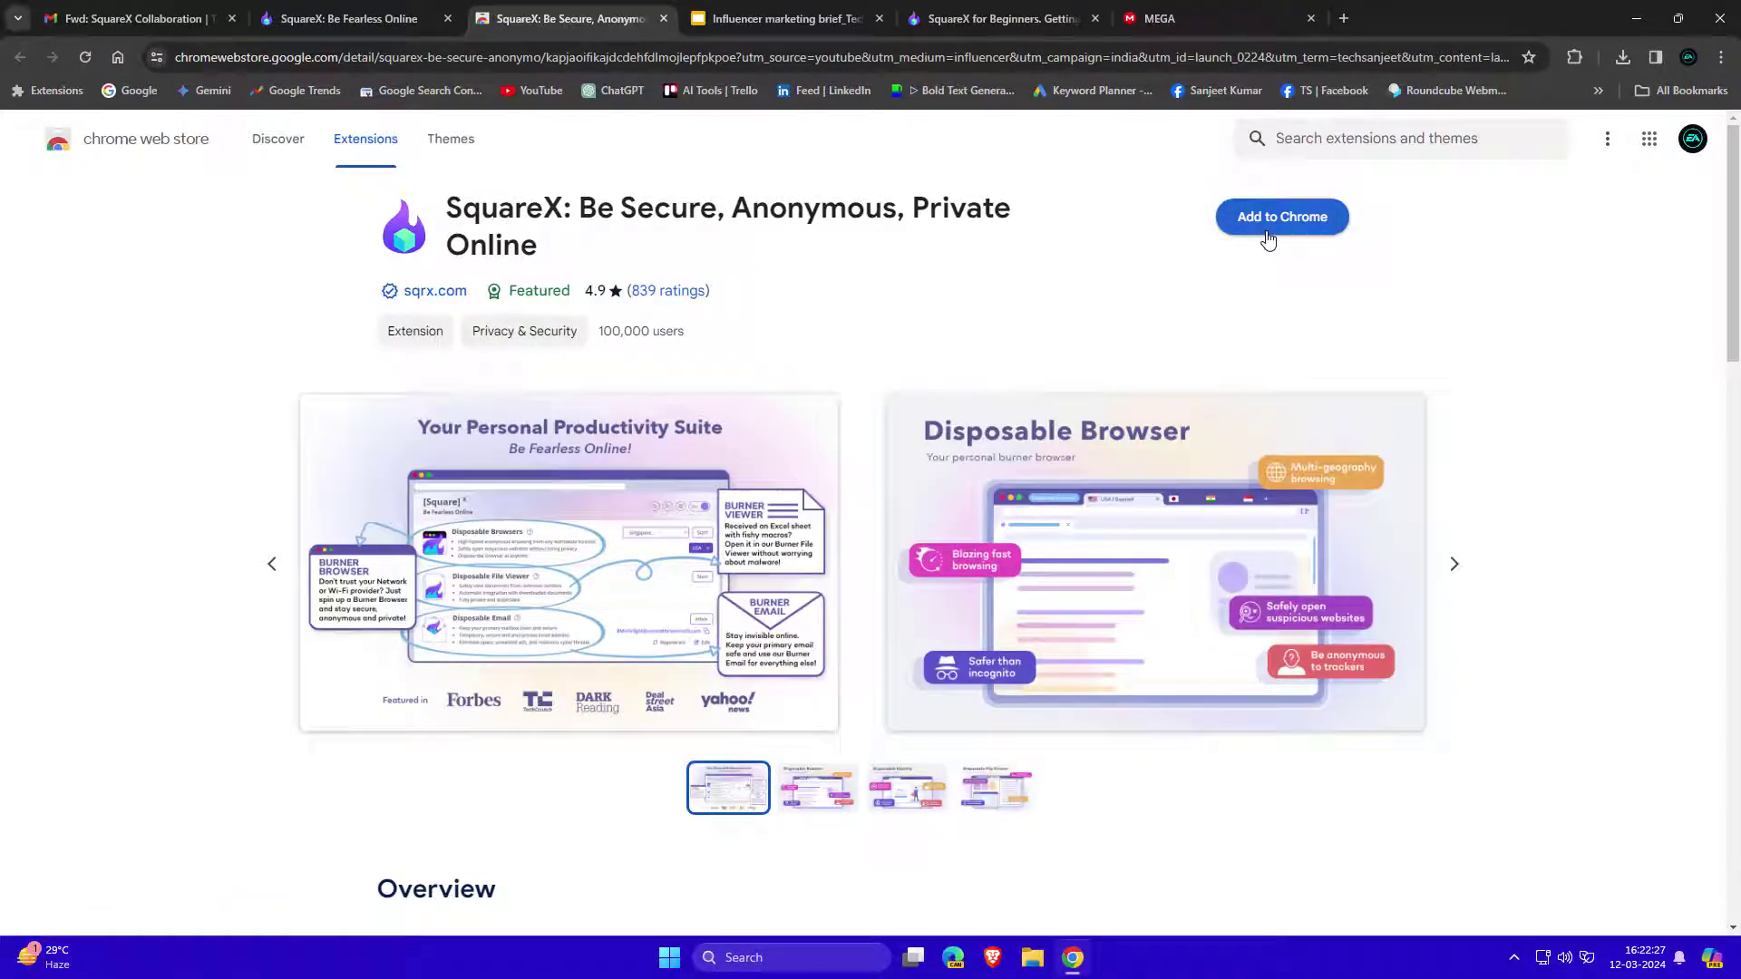
{"action": "left_click", "coordinate": [1261, 215]}
{"action": "left_click", "coordinate": [914, 284]}
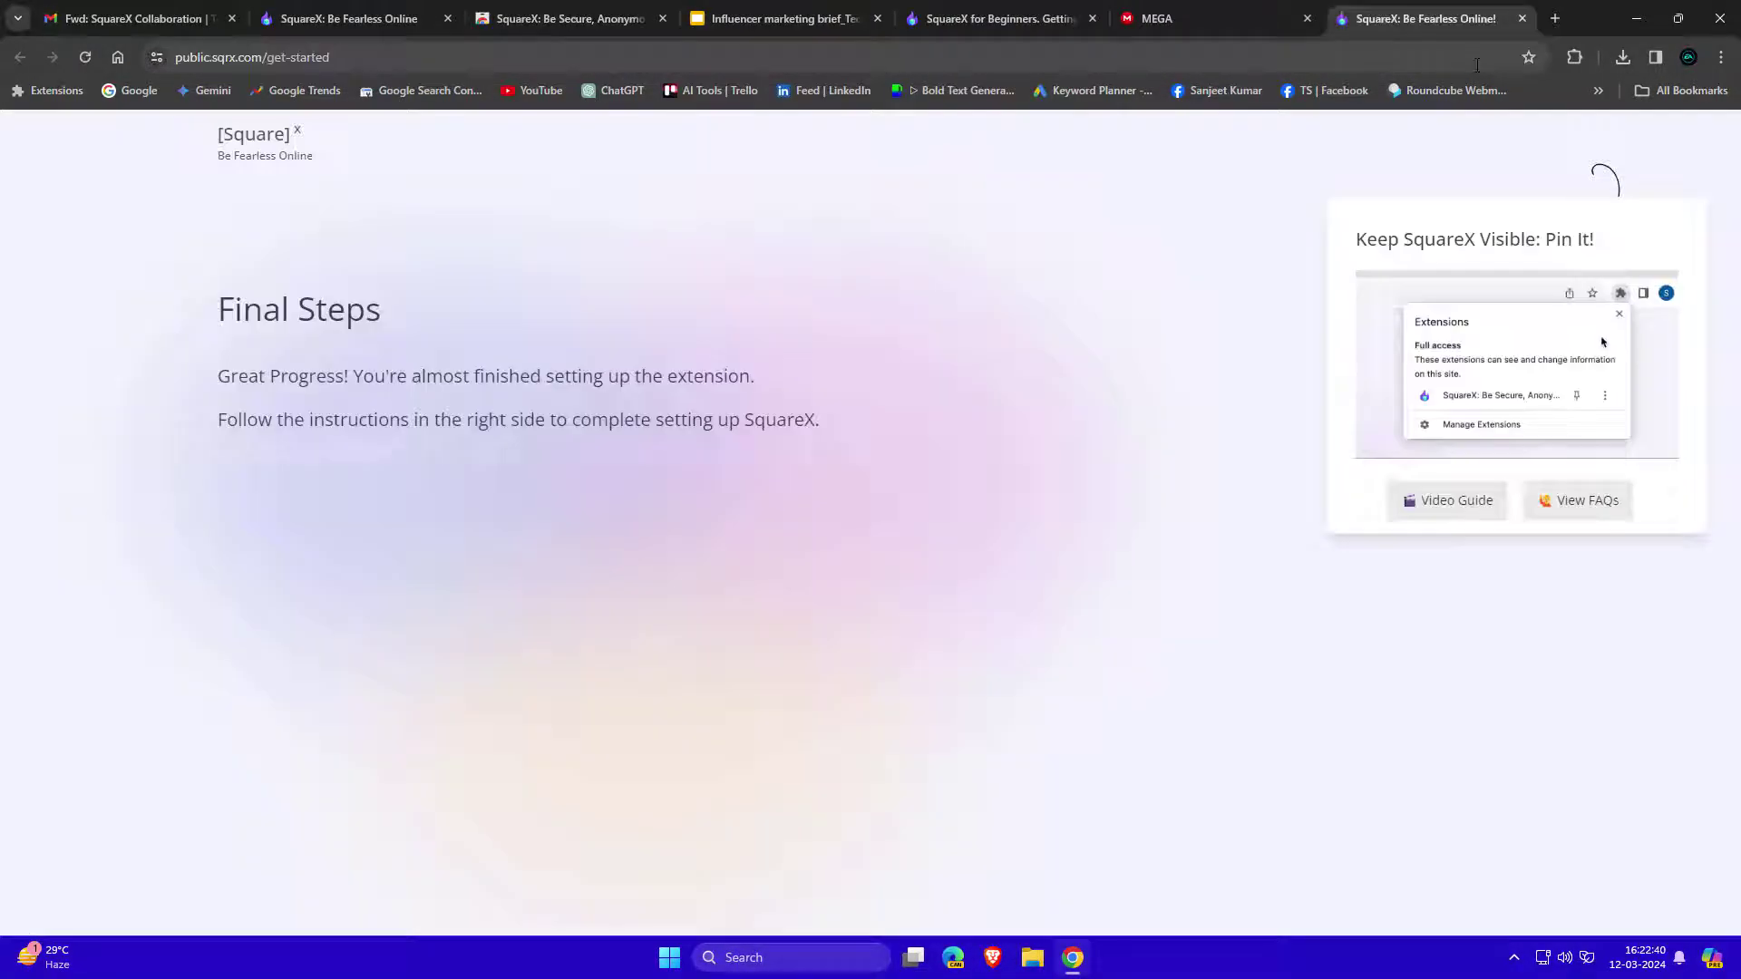
Pin SquareX to the Chrome toolbar and begin a SquareX account sign-up with Google.
{"action": "left_click", "coordinate": [1579, 62]}
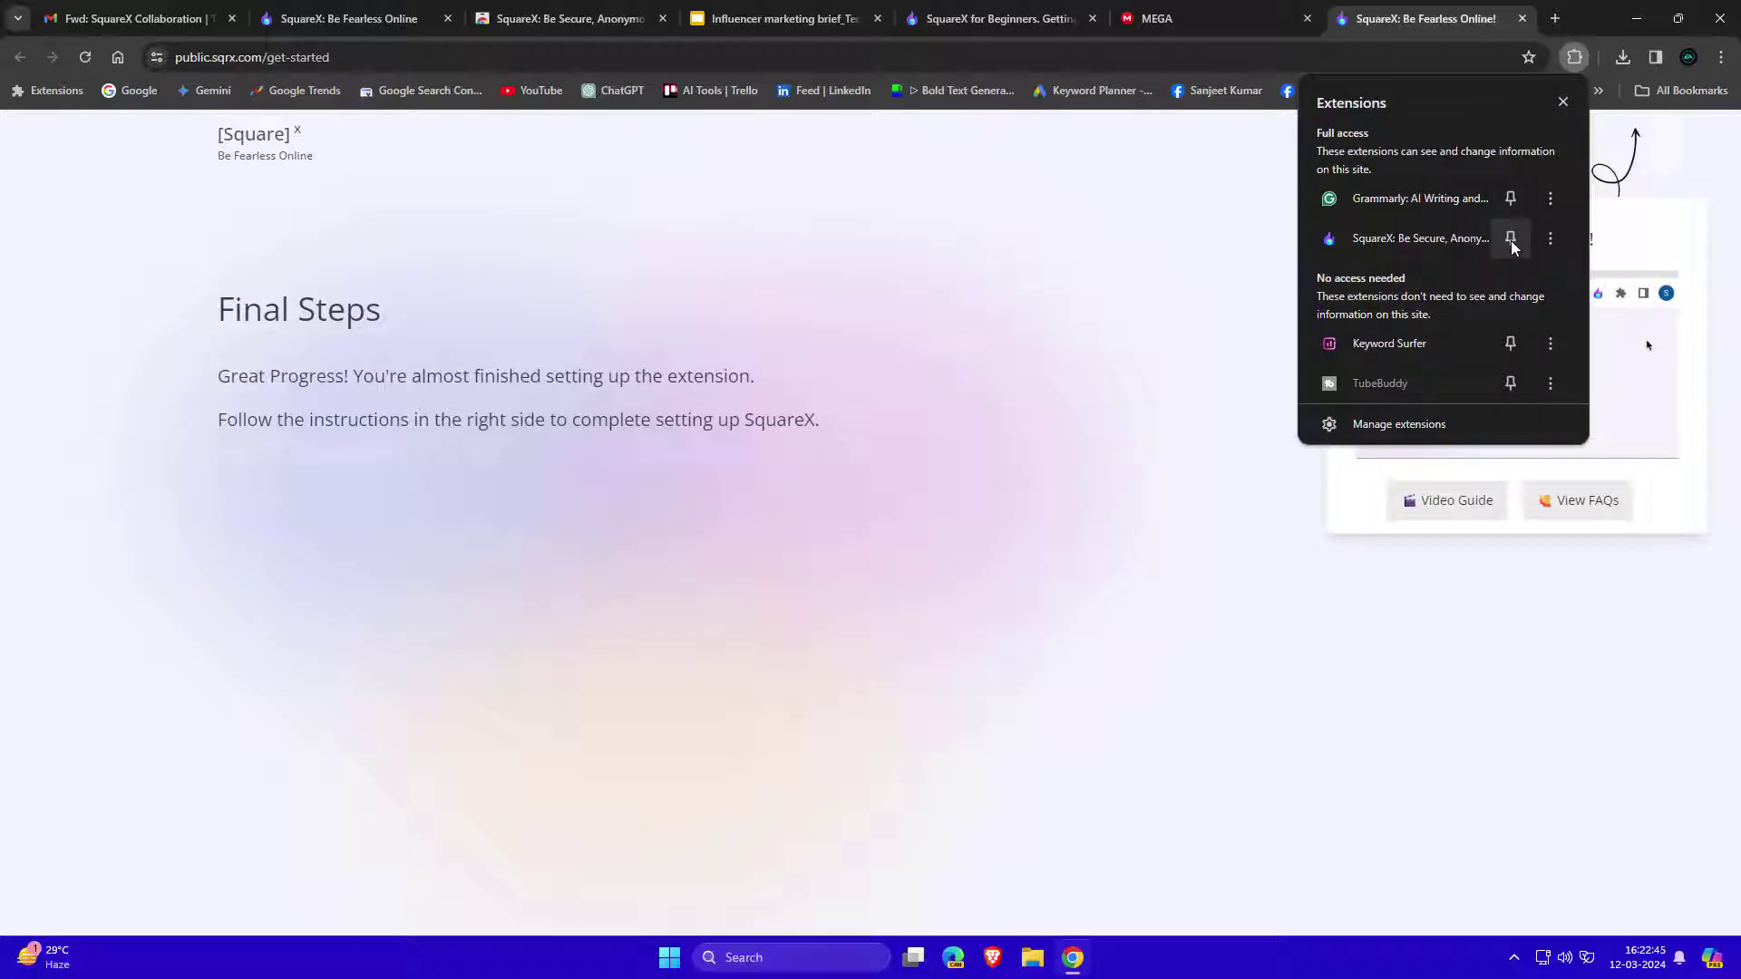
{"action": "left_click", "coordinate": [1510, 238]}
{"action": "left_click", "coordinate": [1541, 57]}
{"action": "left_click", "coordinate": [1229, 483]}
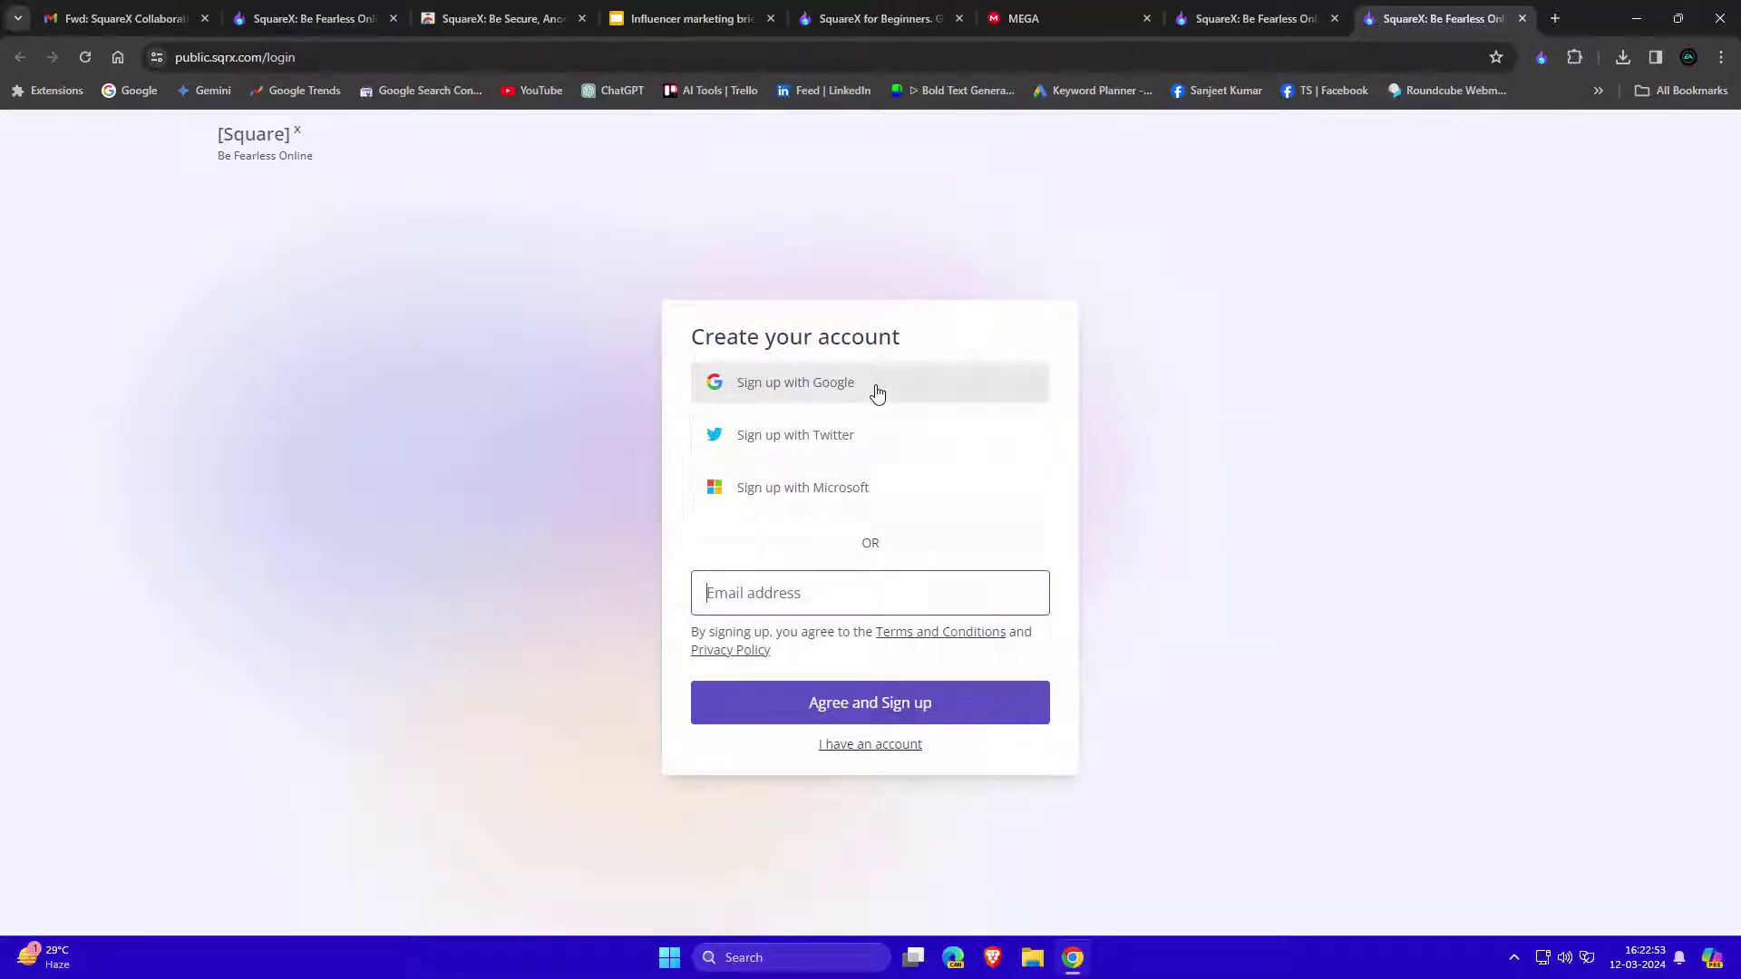
{"action": "left_click", "coordinate": [861, 390]}
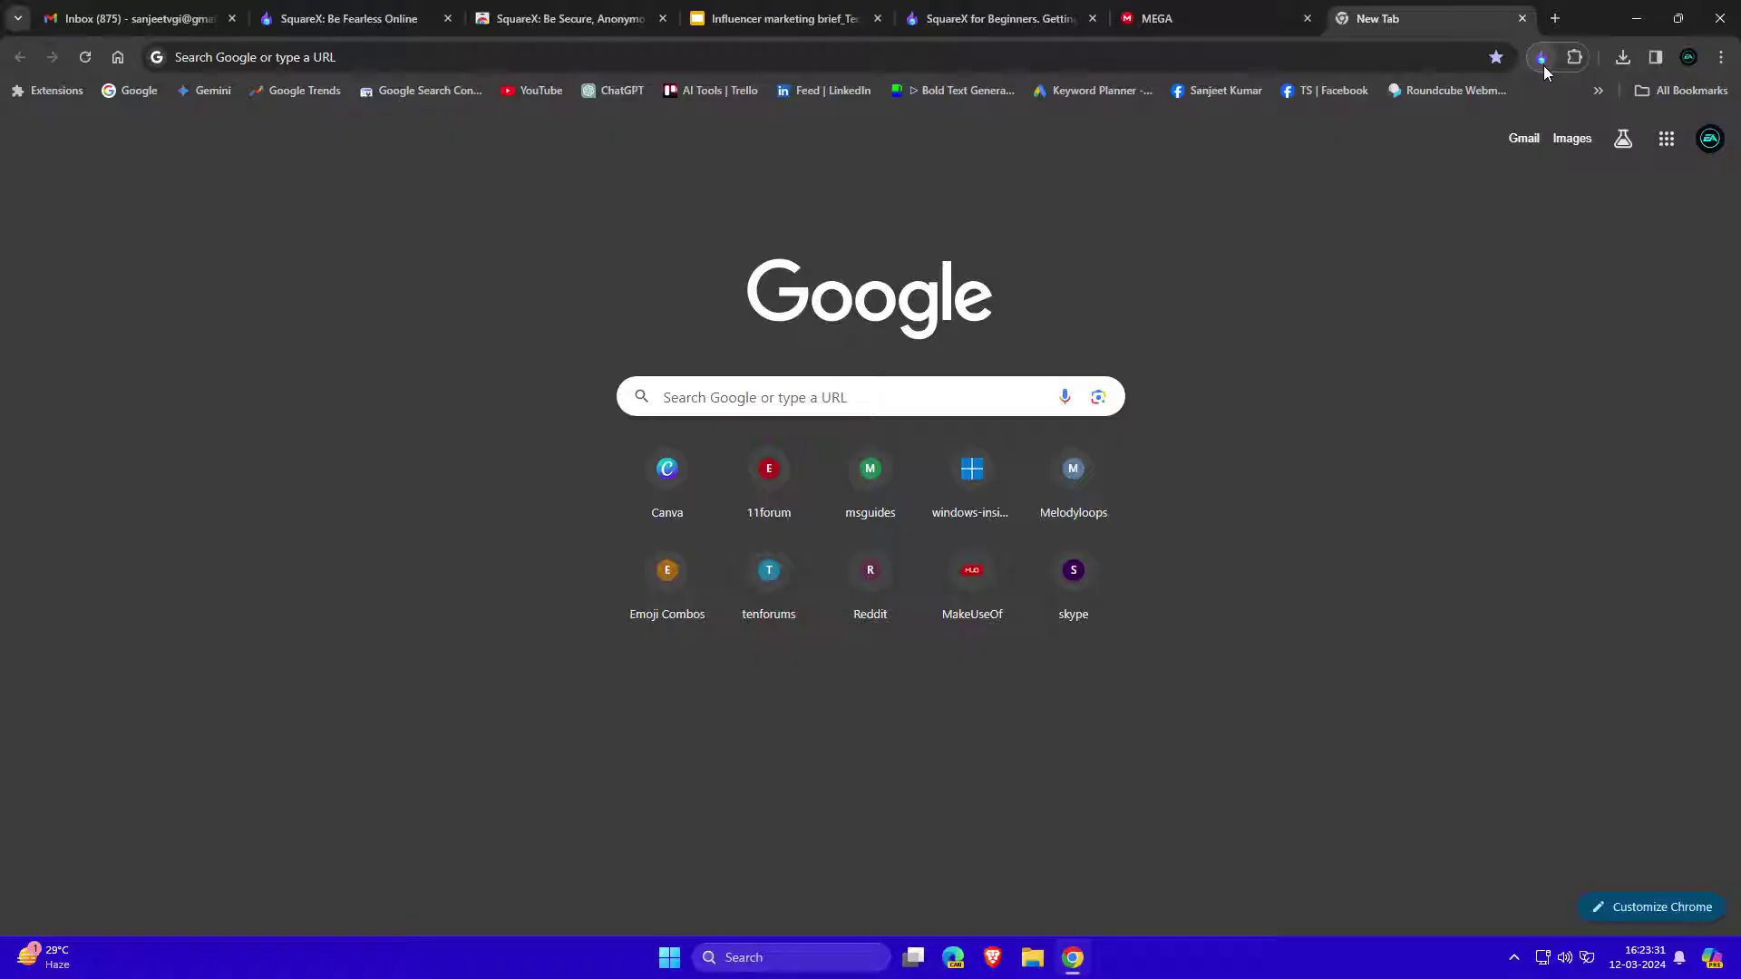
Open the pinned SquareX popup listing Disposable Browser, File Viewer, Email and Smart Integrations.
{"action": "left_click", "coordinate": [1541, 58]}
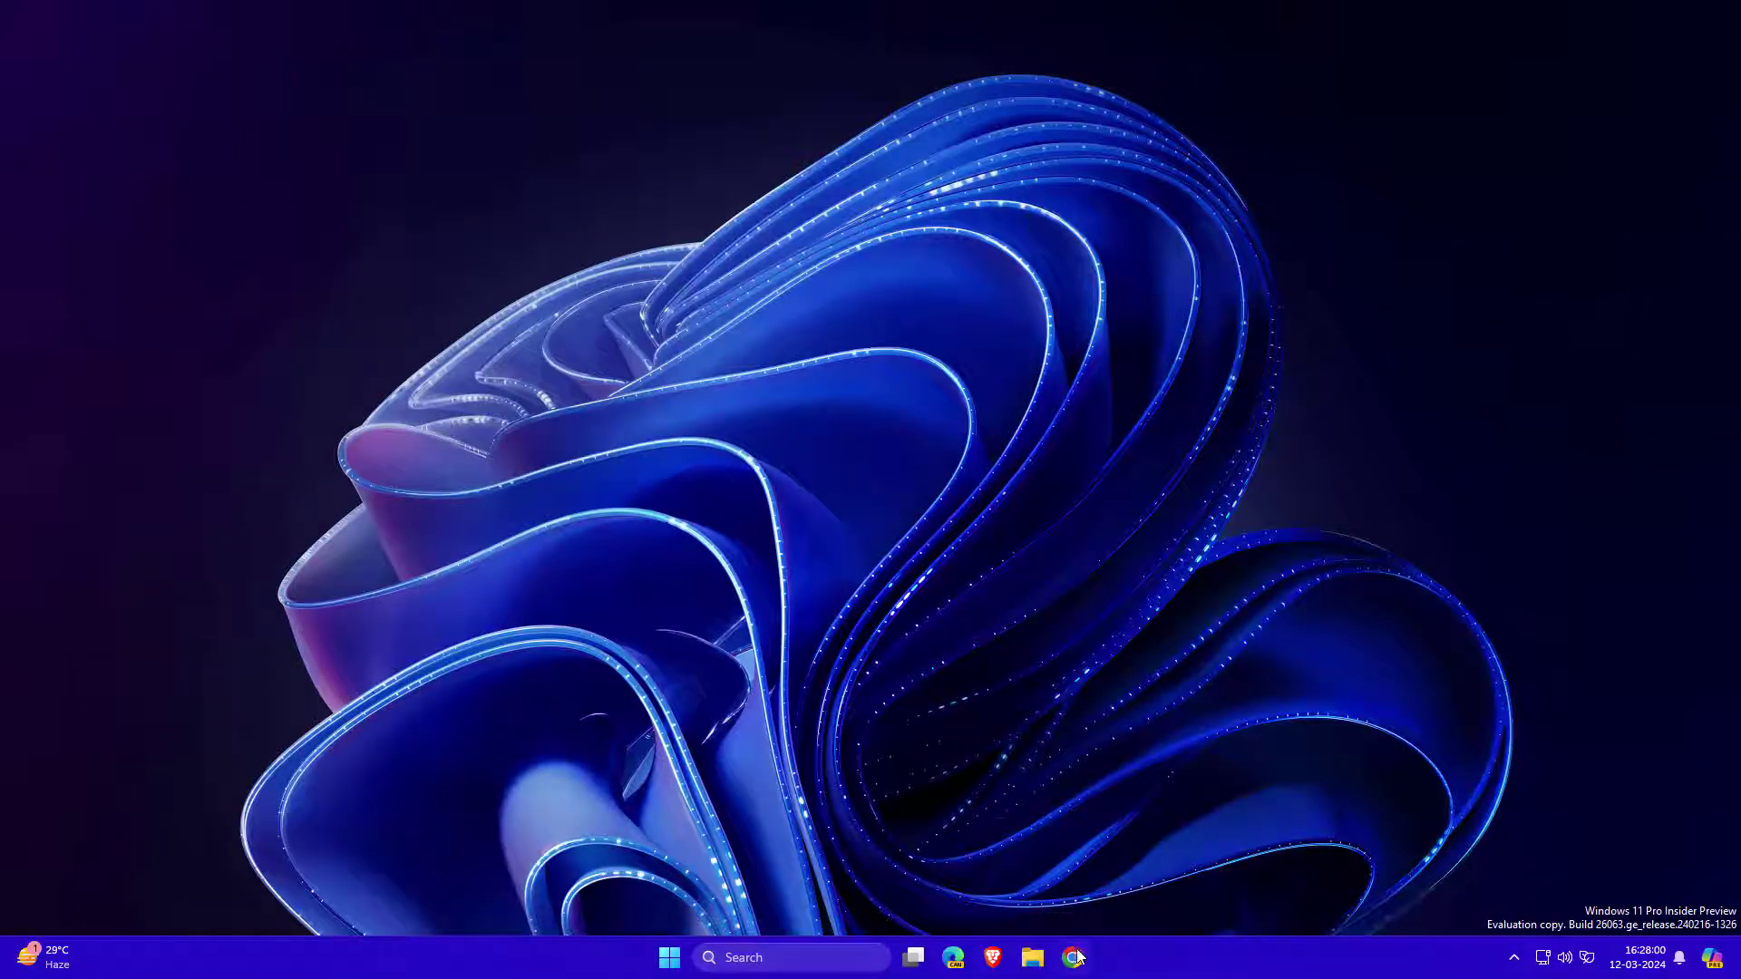
Launch a Singapore-located Disposable Browser session from a fresh Chrome window.
{"action": "left_click", "coordinate": [1072, 958]}
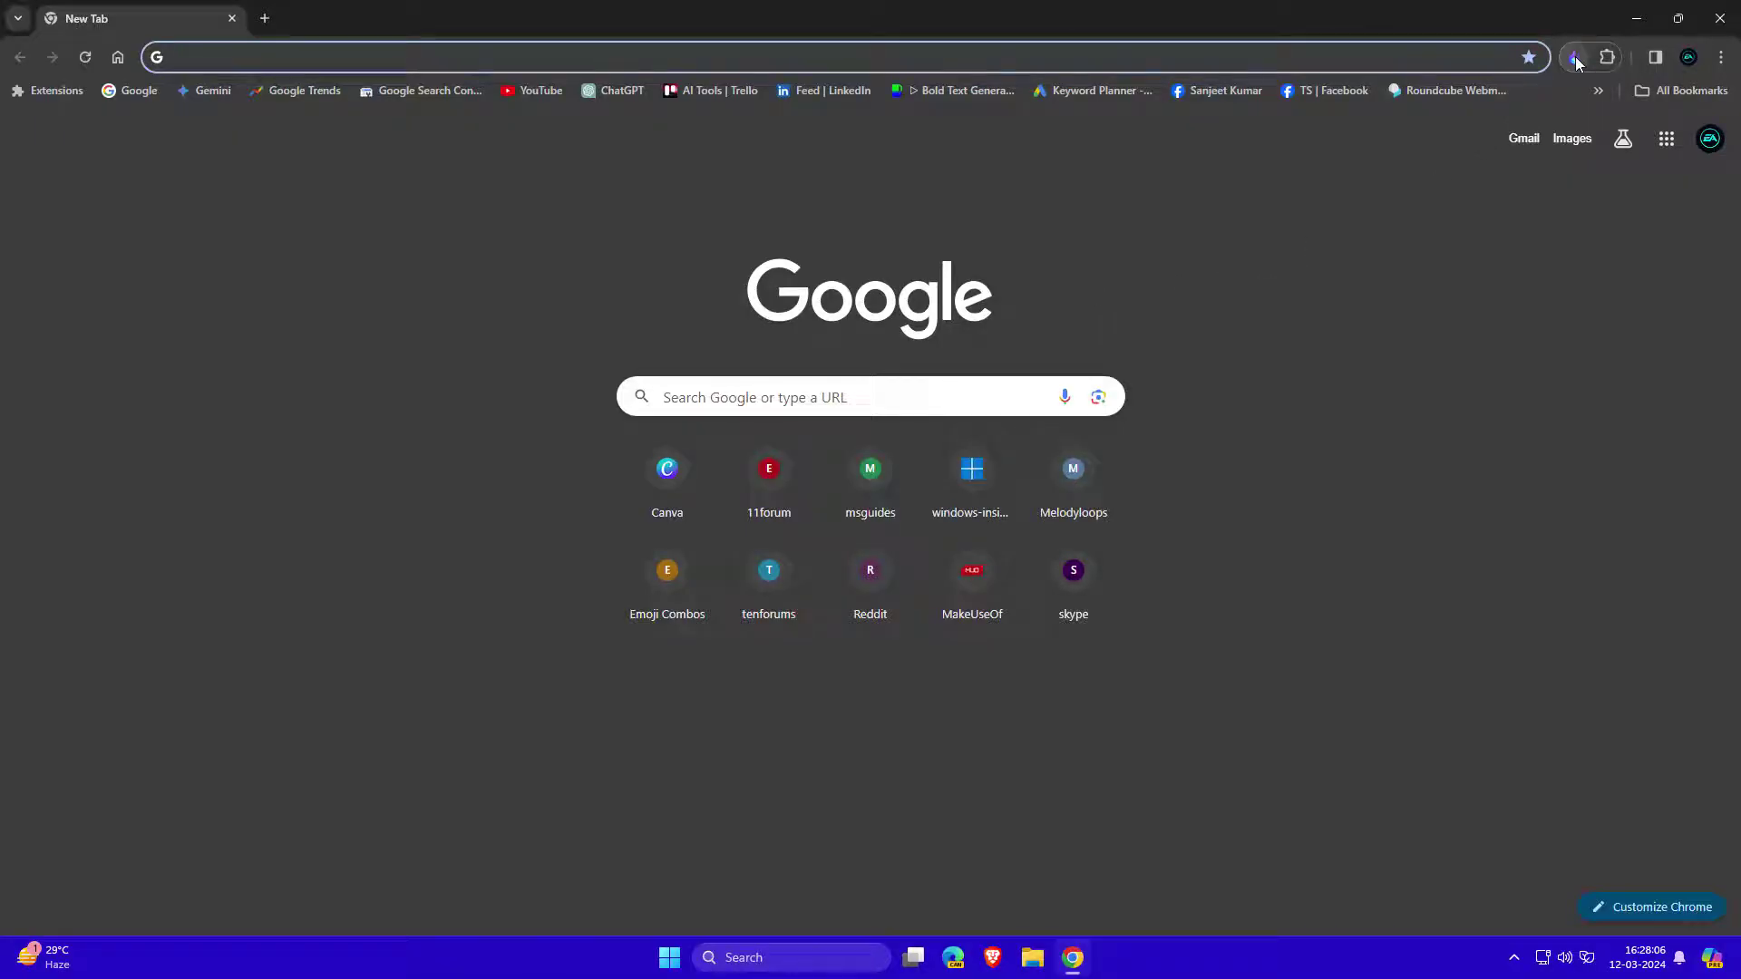
{"action": "left_click", "coordinate": [1576, 58]}
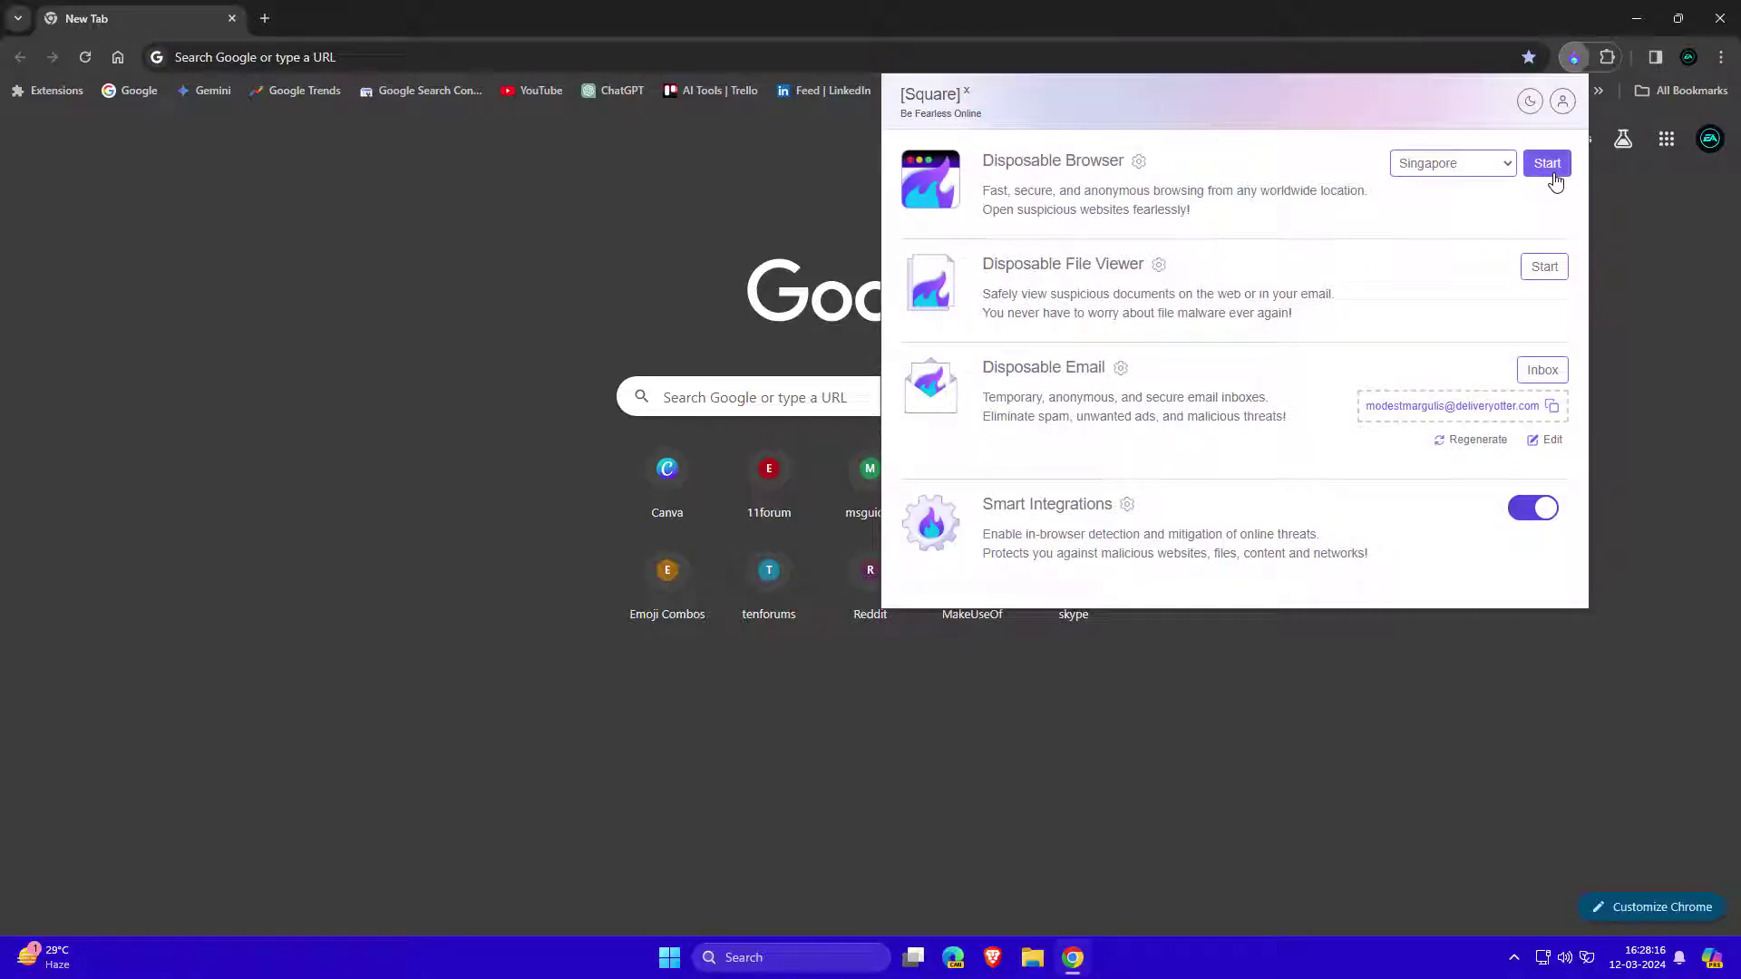
{"action": "left_click", "coordinate": [1546, 163]}
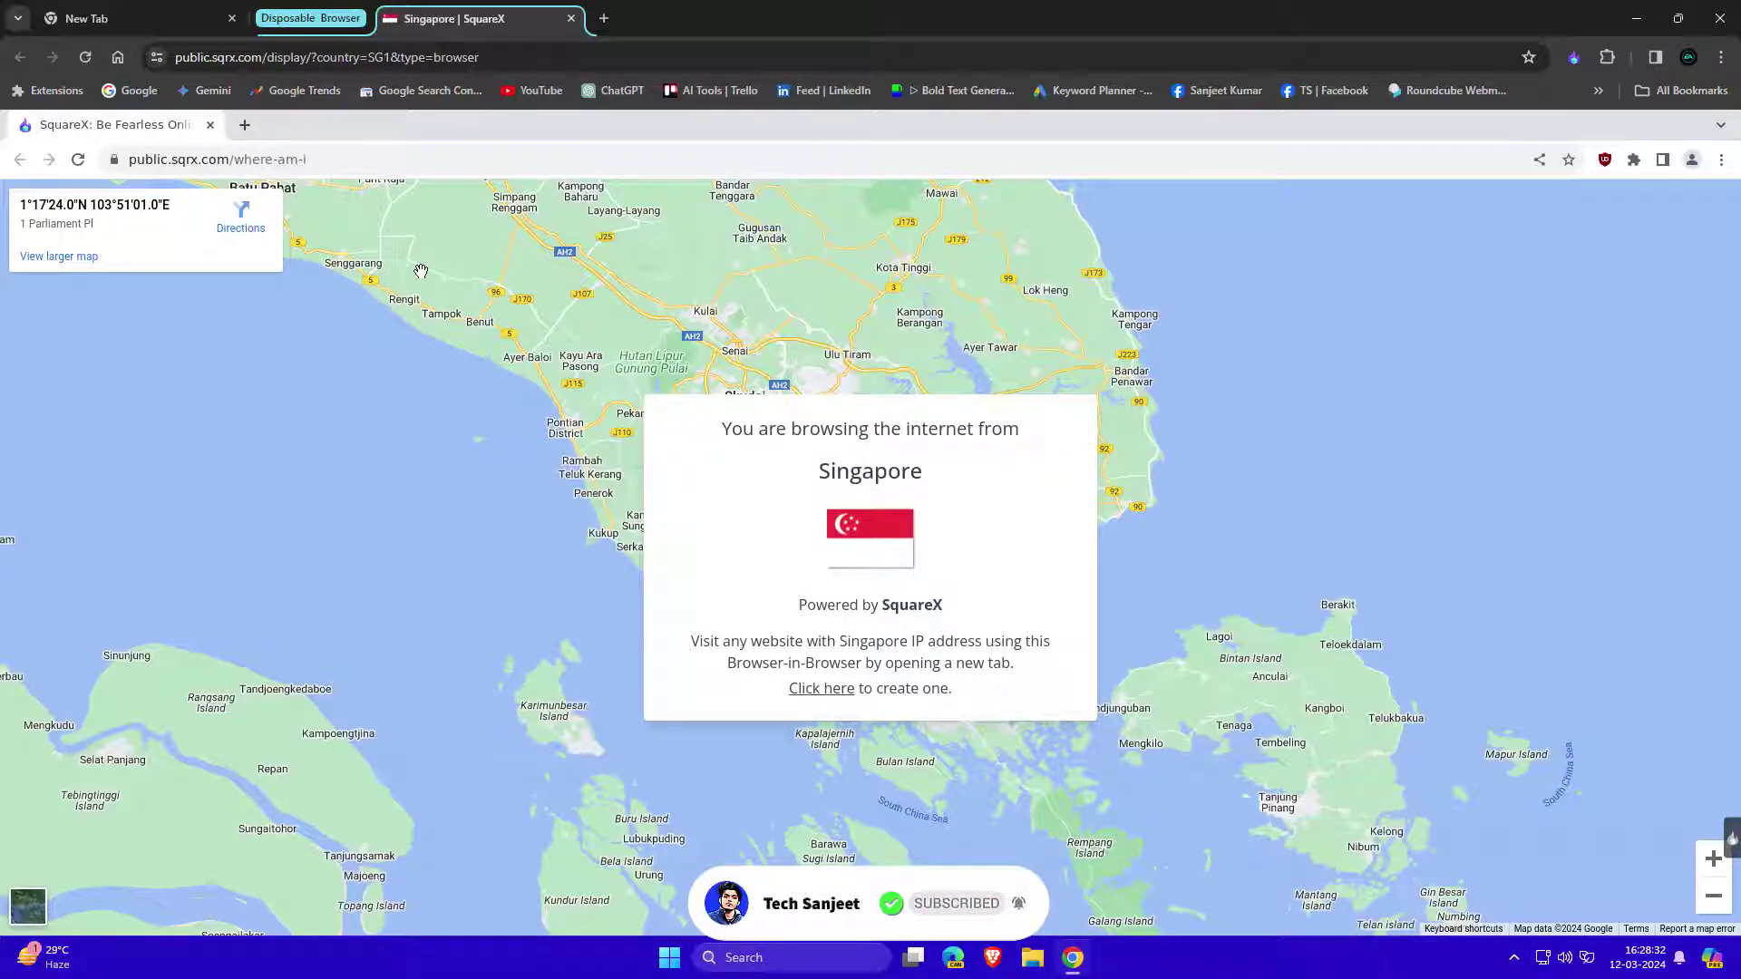
In the Singapore session, open a new inner tab, block clipboard access, and load torrentz2.nz.
{"action": "left_click", "coordinate": [246, 126]}
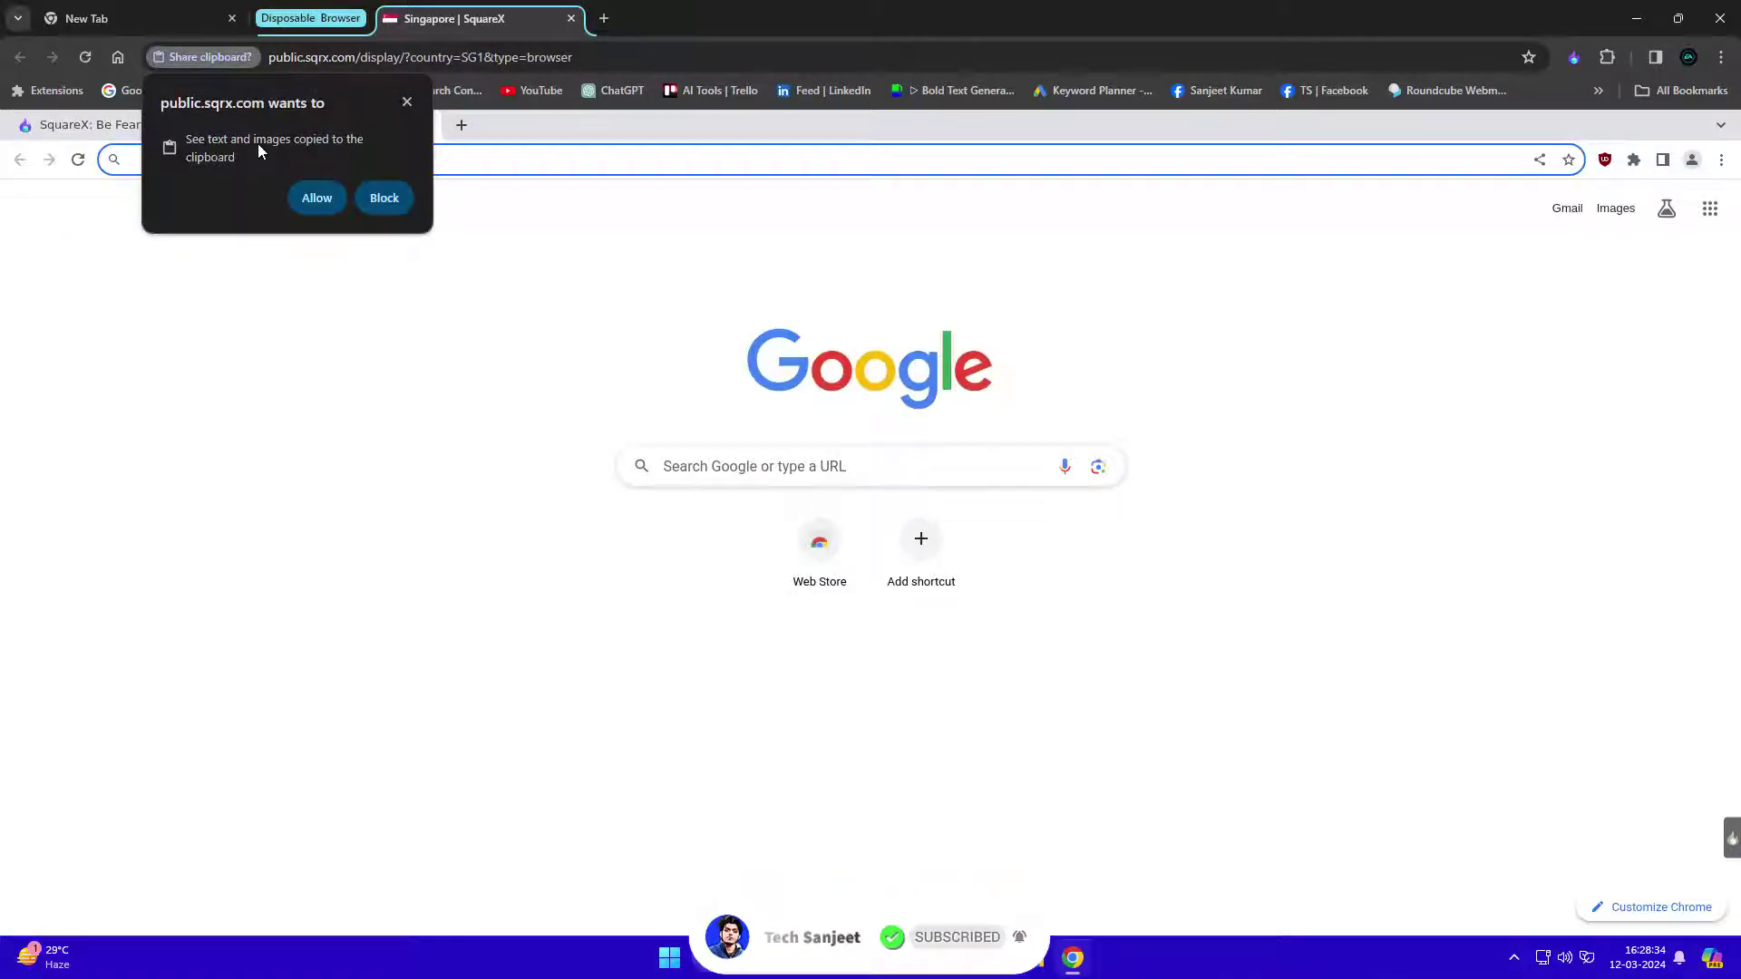
{"action": "left_click", "coordinate": [381, 194]}
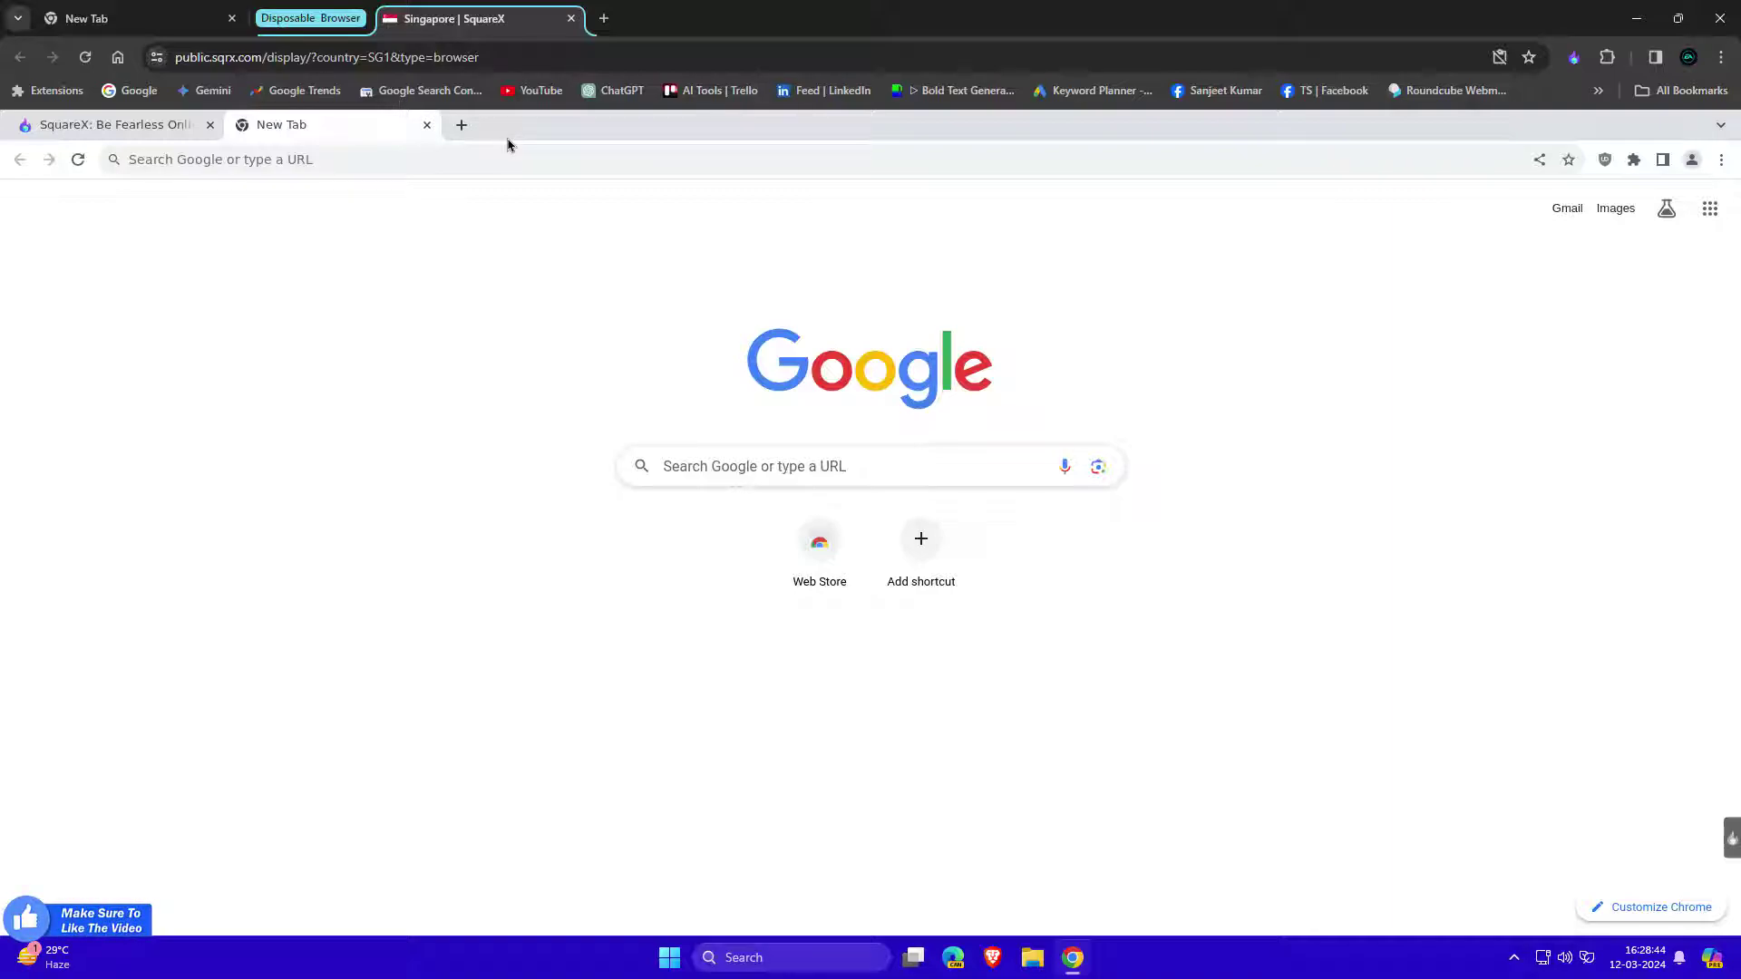
{"action": "left_click", "coordinate": [464, 162]}
{"action": "left_click", "coordinate": [469, 533]}
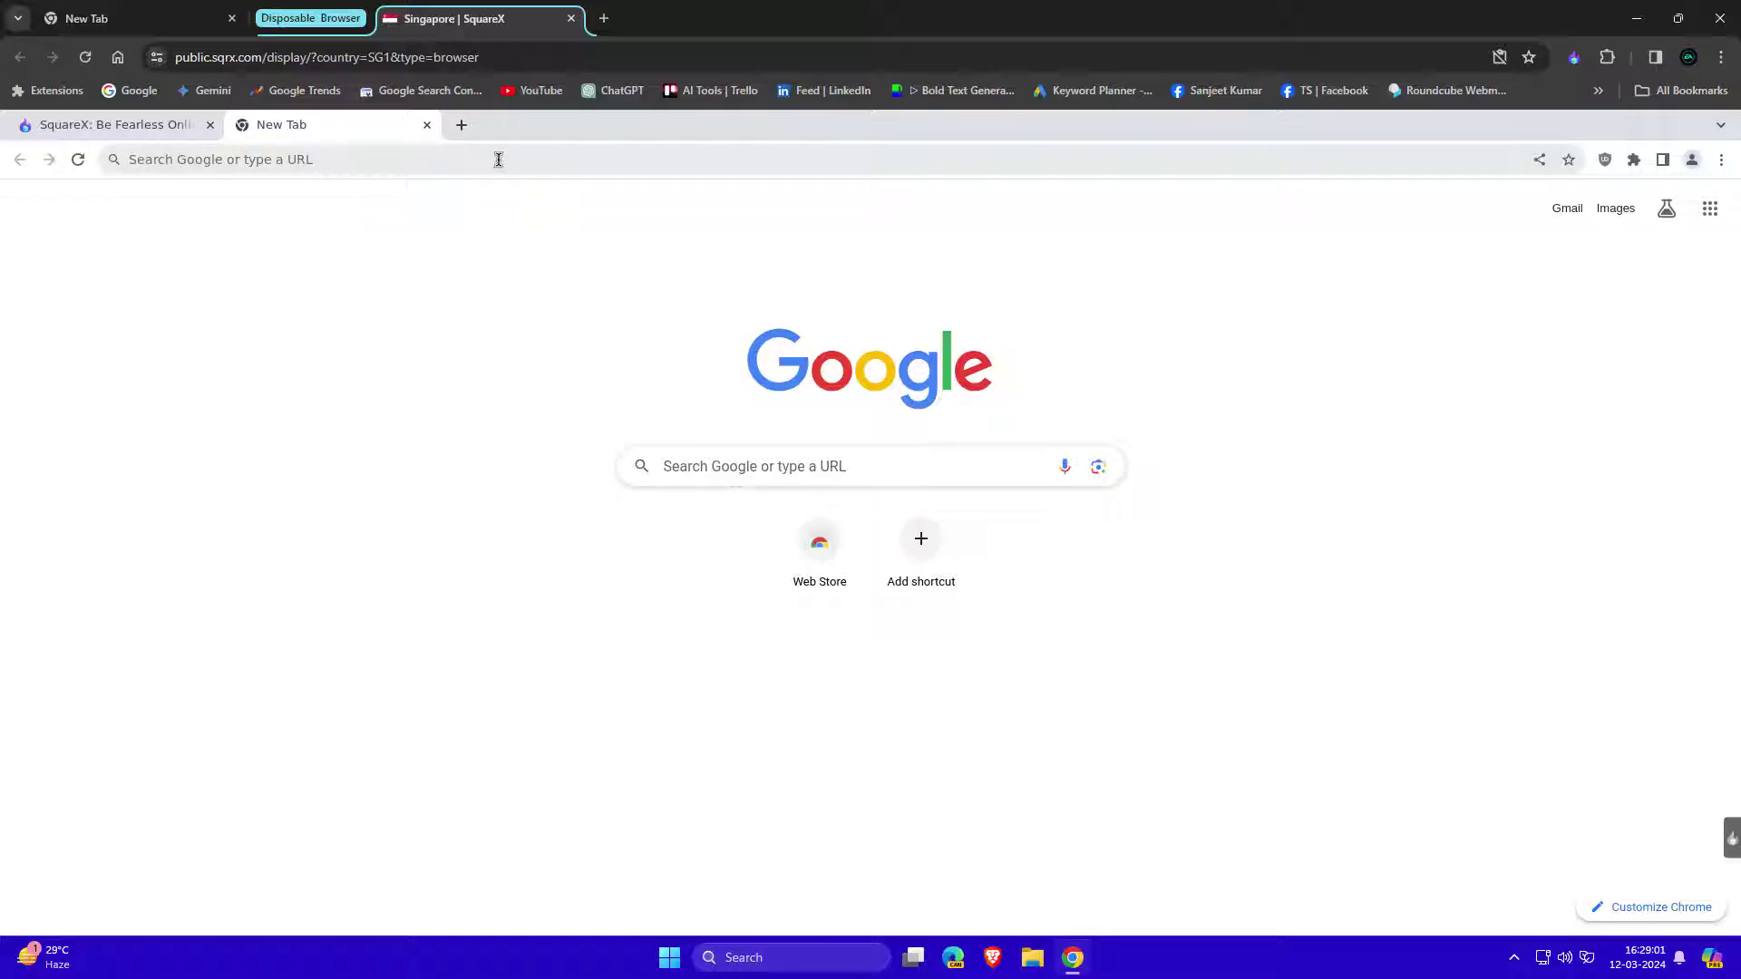
{"action": "left_click", "coordinate": [499, 160]}
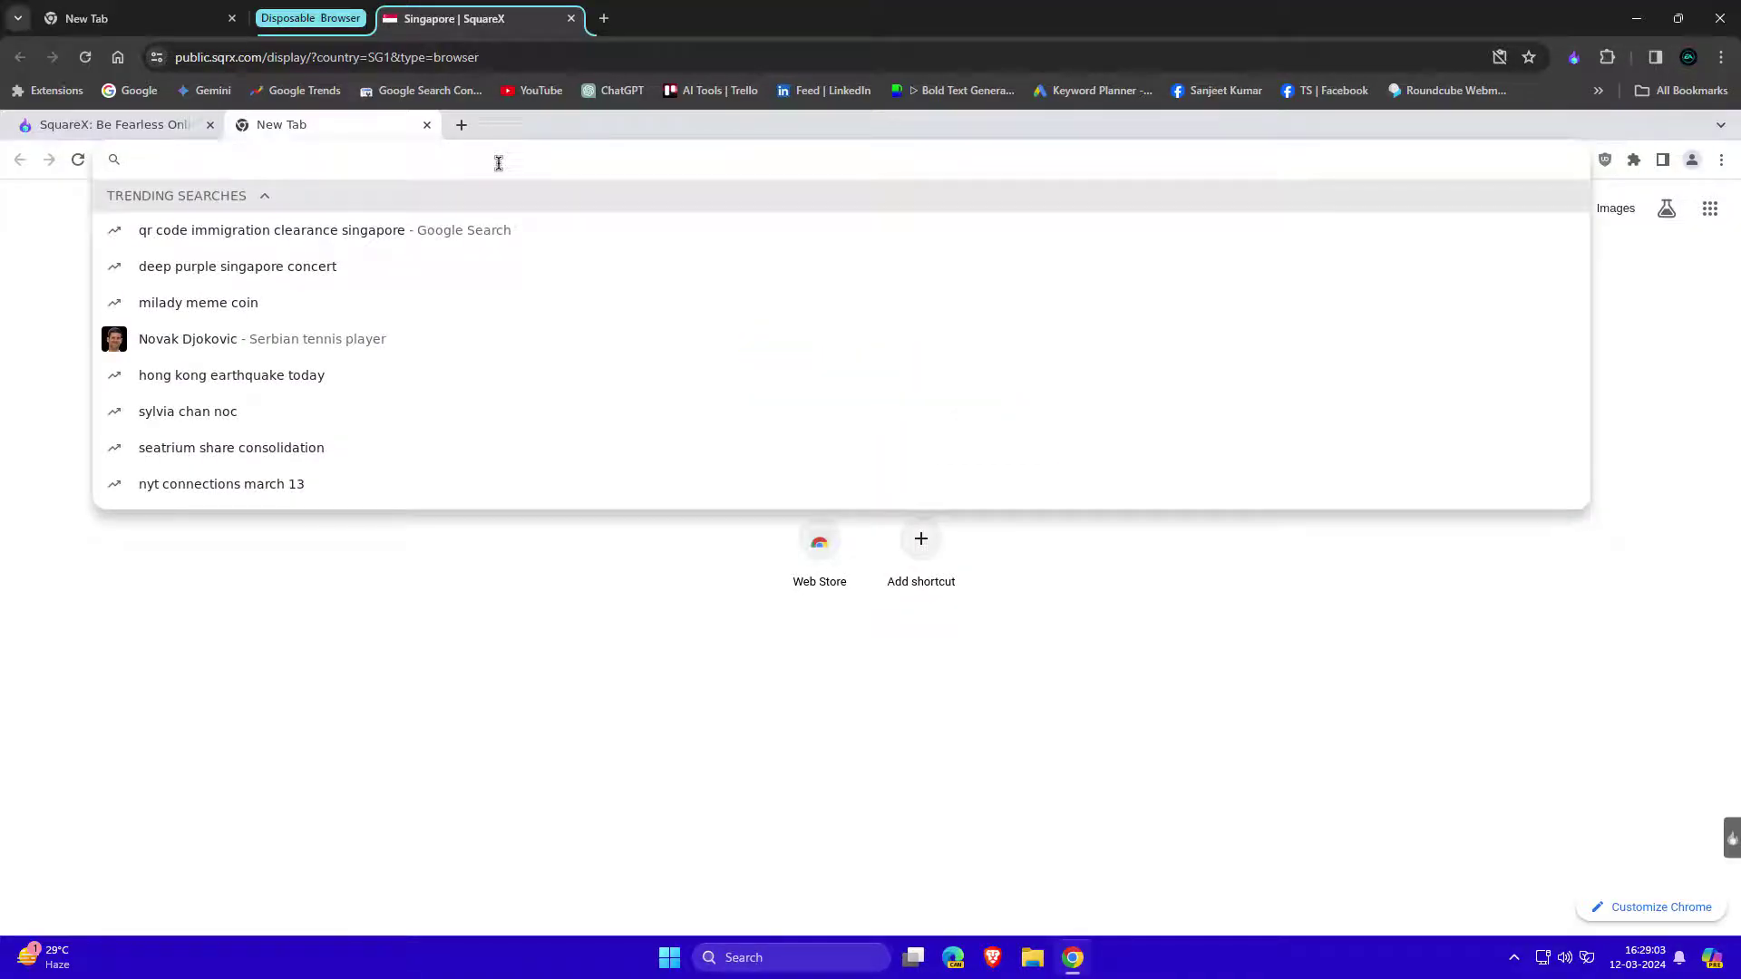
{"action": "left_click", "coordinate": [429, 567]}
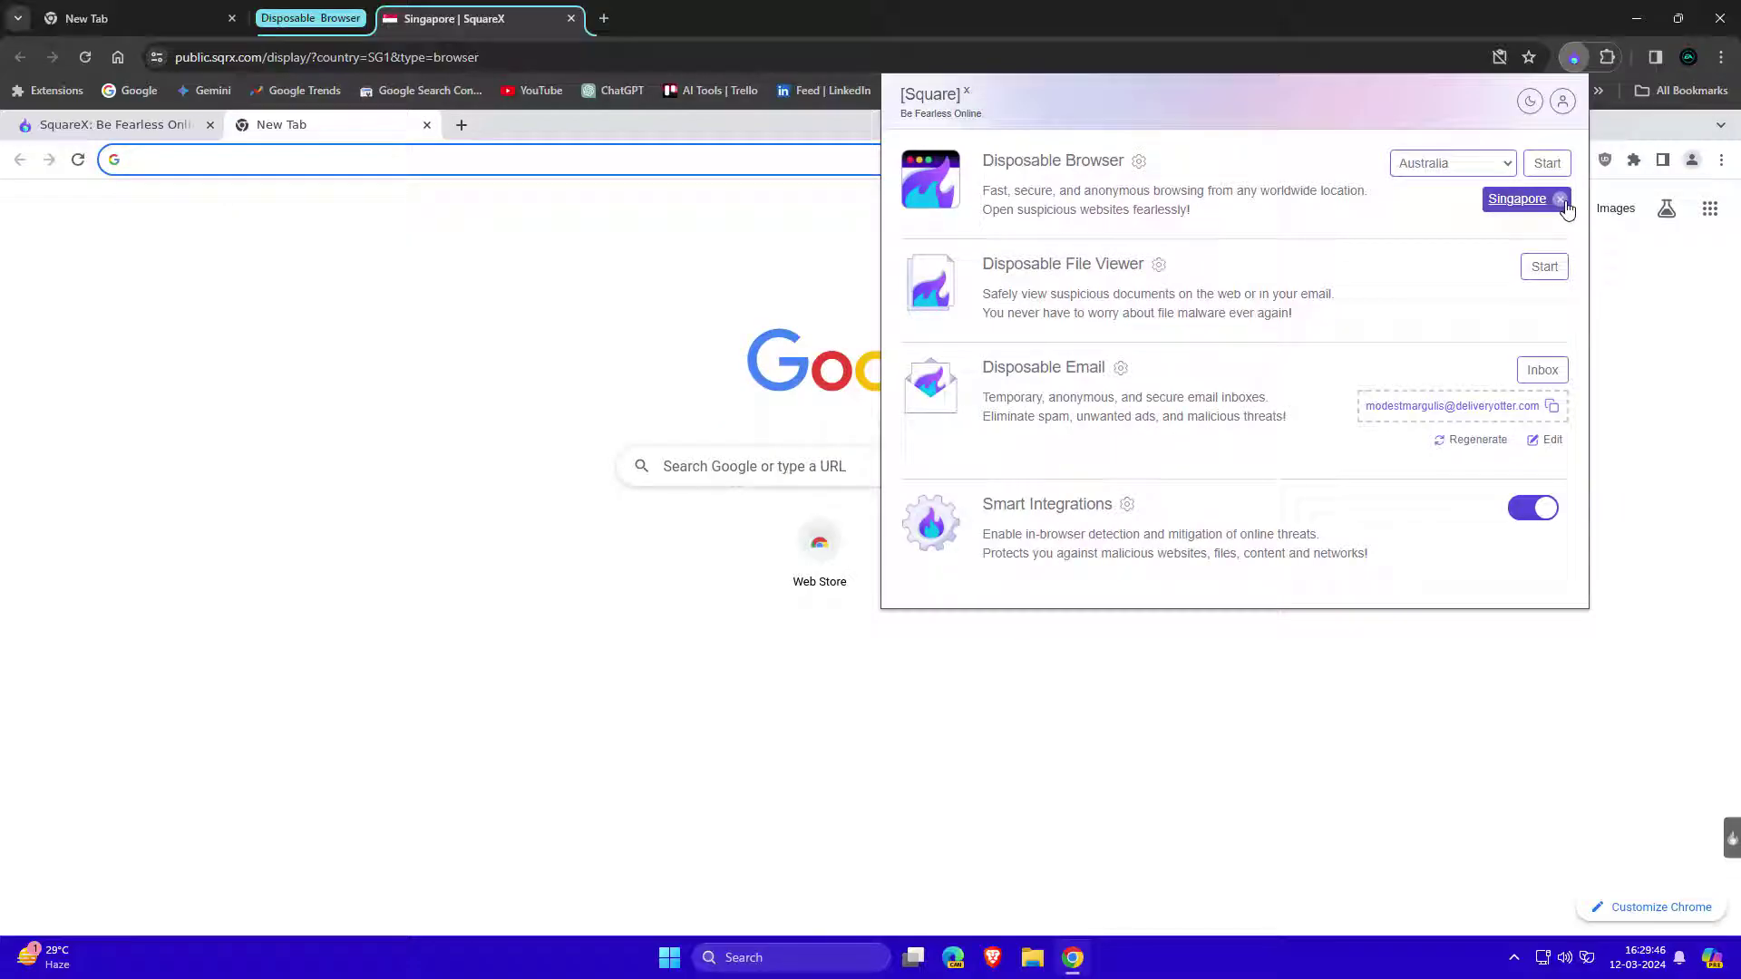
Close the Singapore session chip under Disposable Browser, returning to the Gmail invoice email.
{"action": "left_click", "coordinate": [1561, 200]}
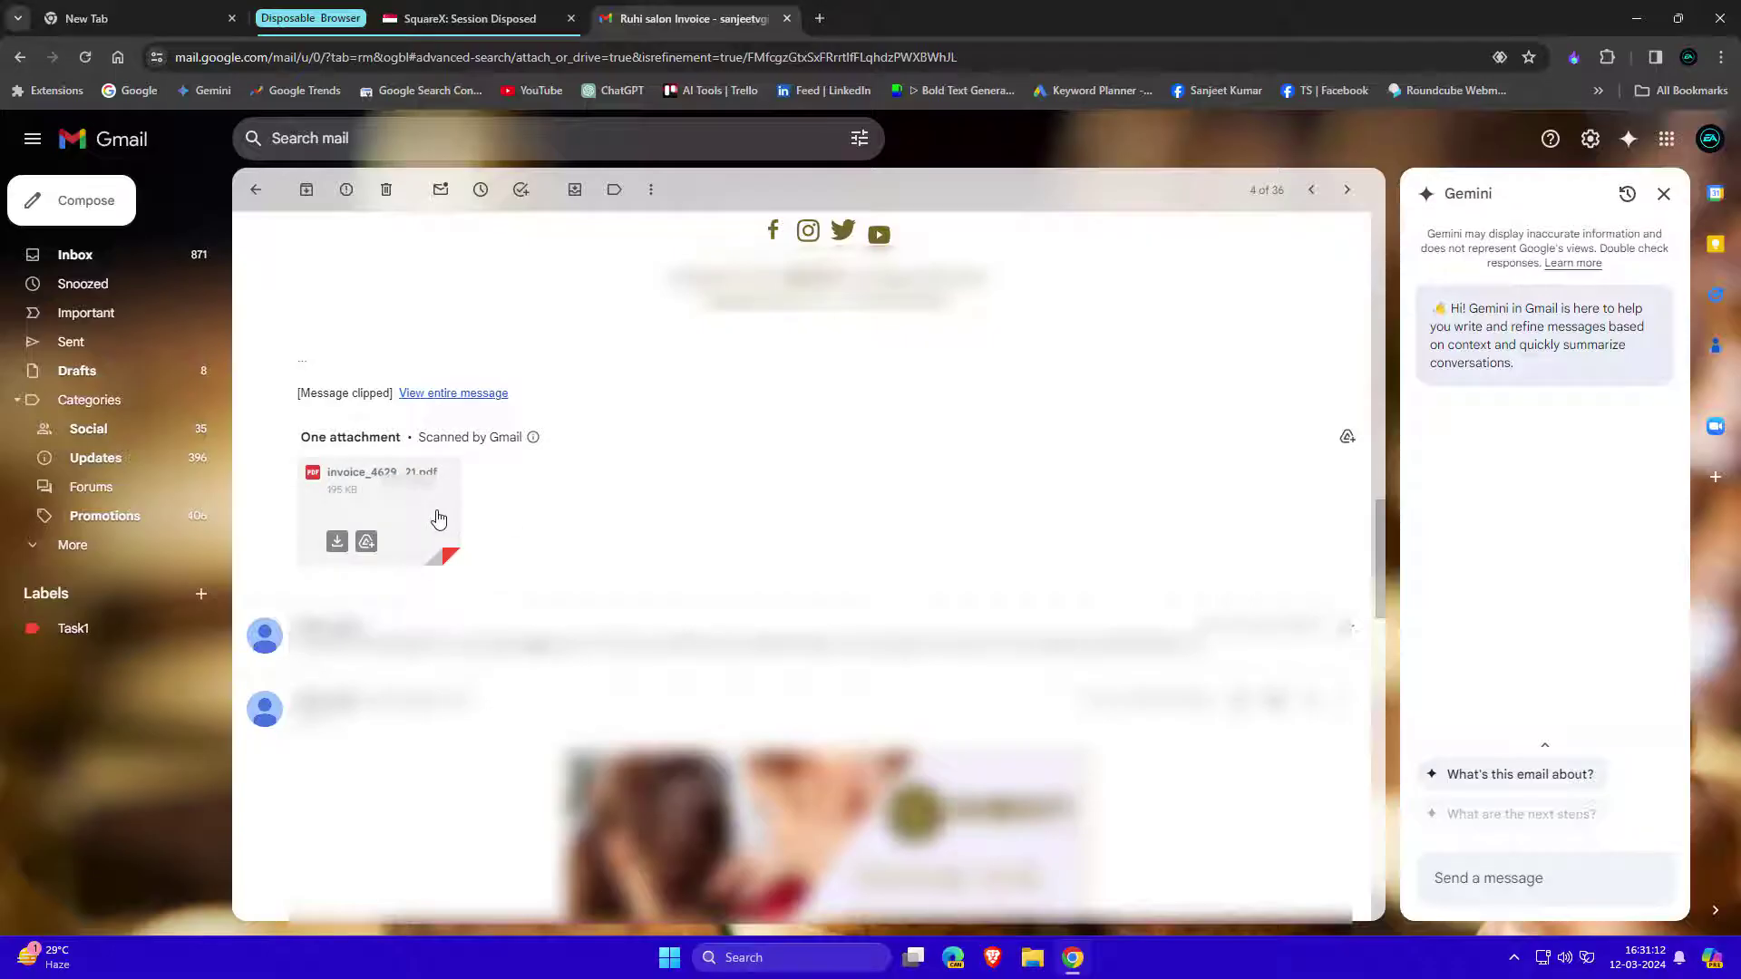
View the Gmail invoice PDF via Open In SquareX in the disposable file viewer, then exit.
{"action": "right_click", "coordinate": [396, 521]}
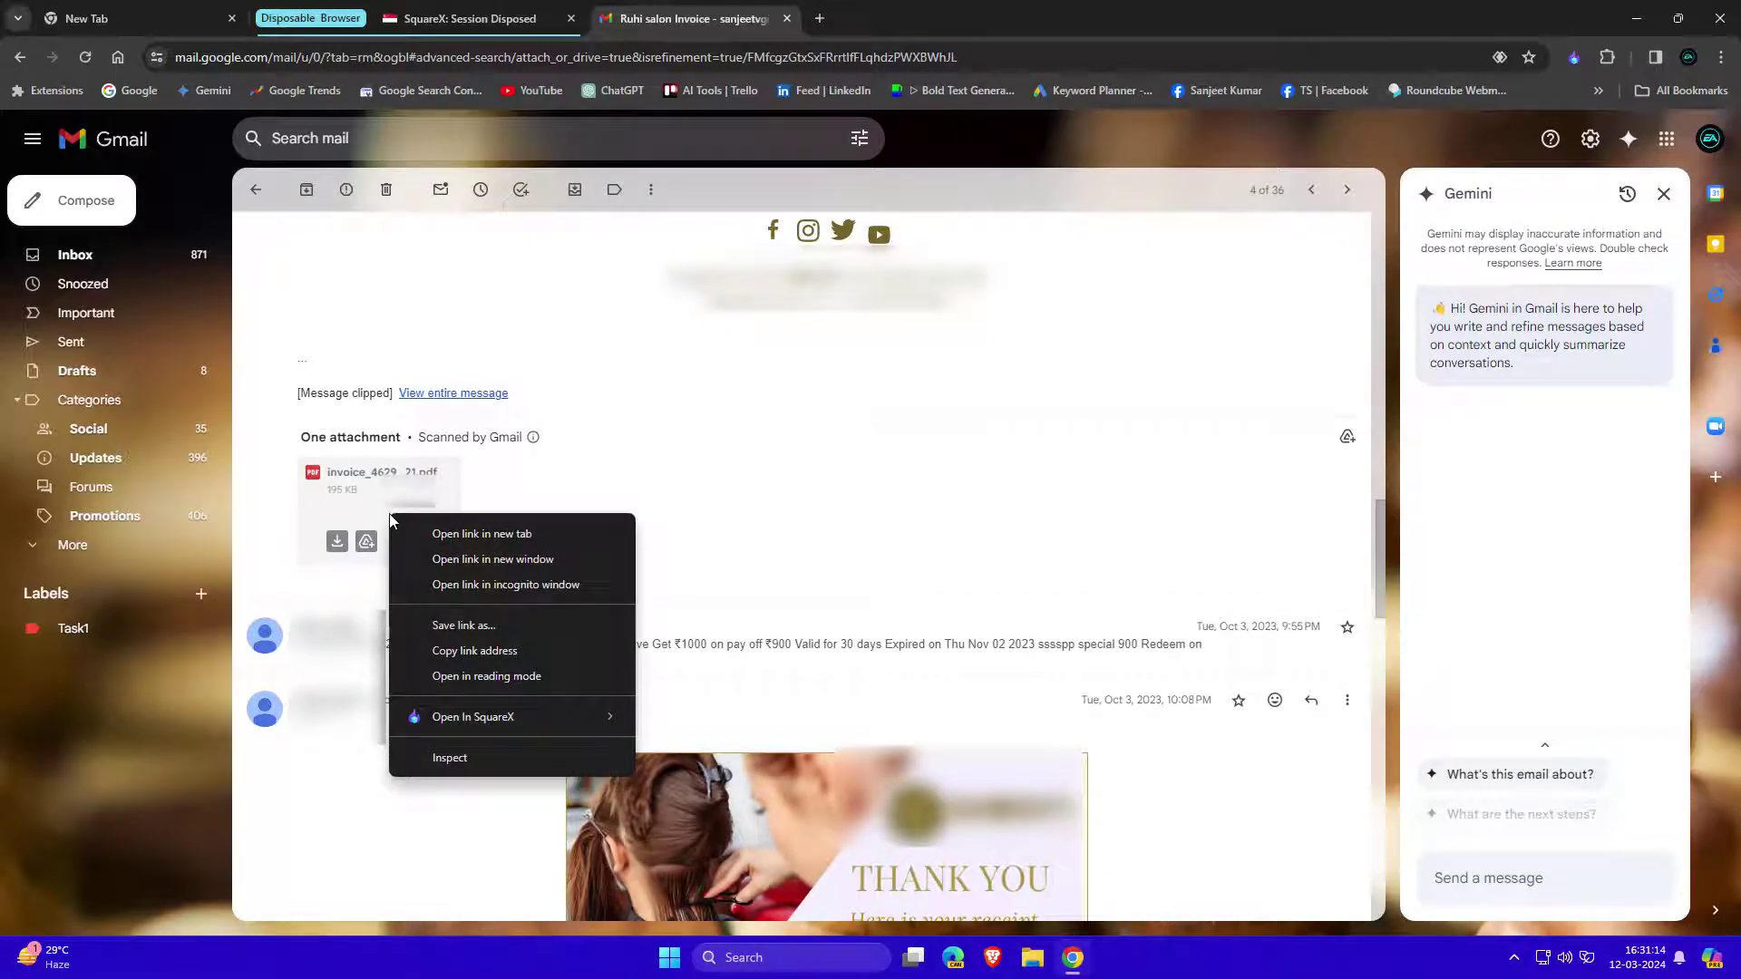
{"action": "mouse_move", "coordinate": [473, 716]}
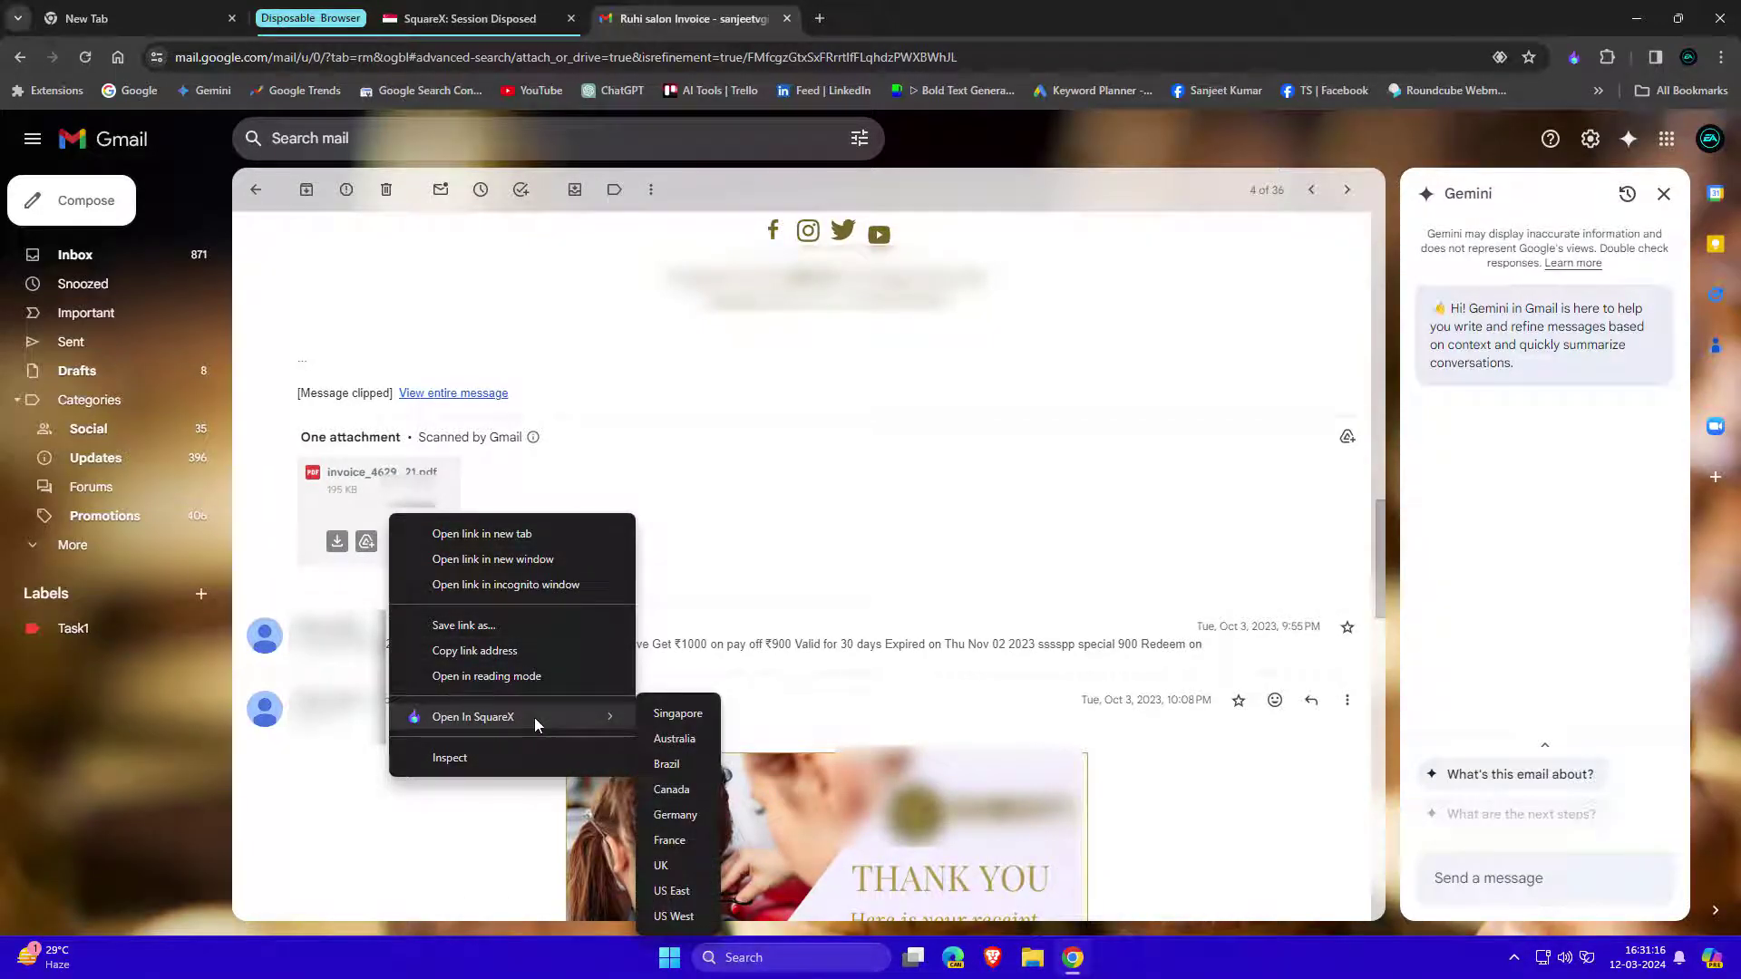
{"action": "left_click", "coordinate": [677, 714]}
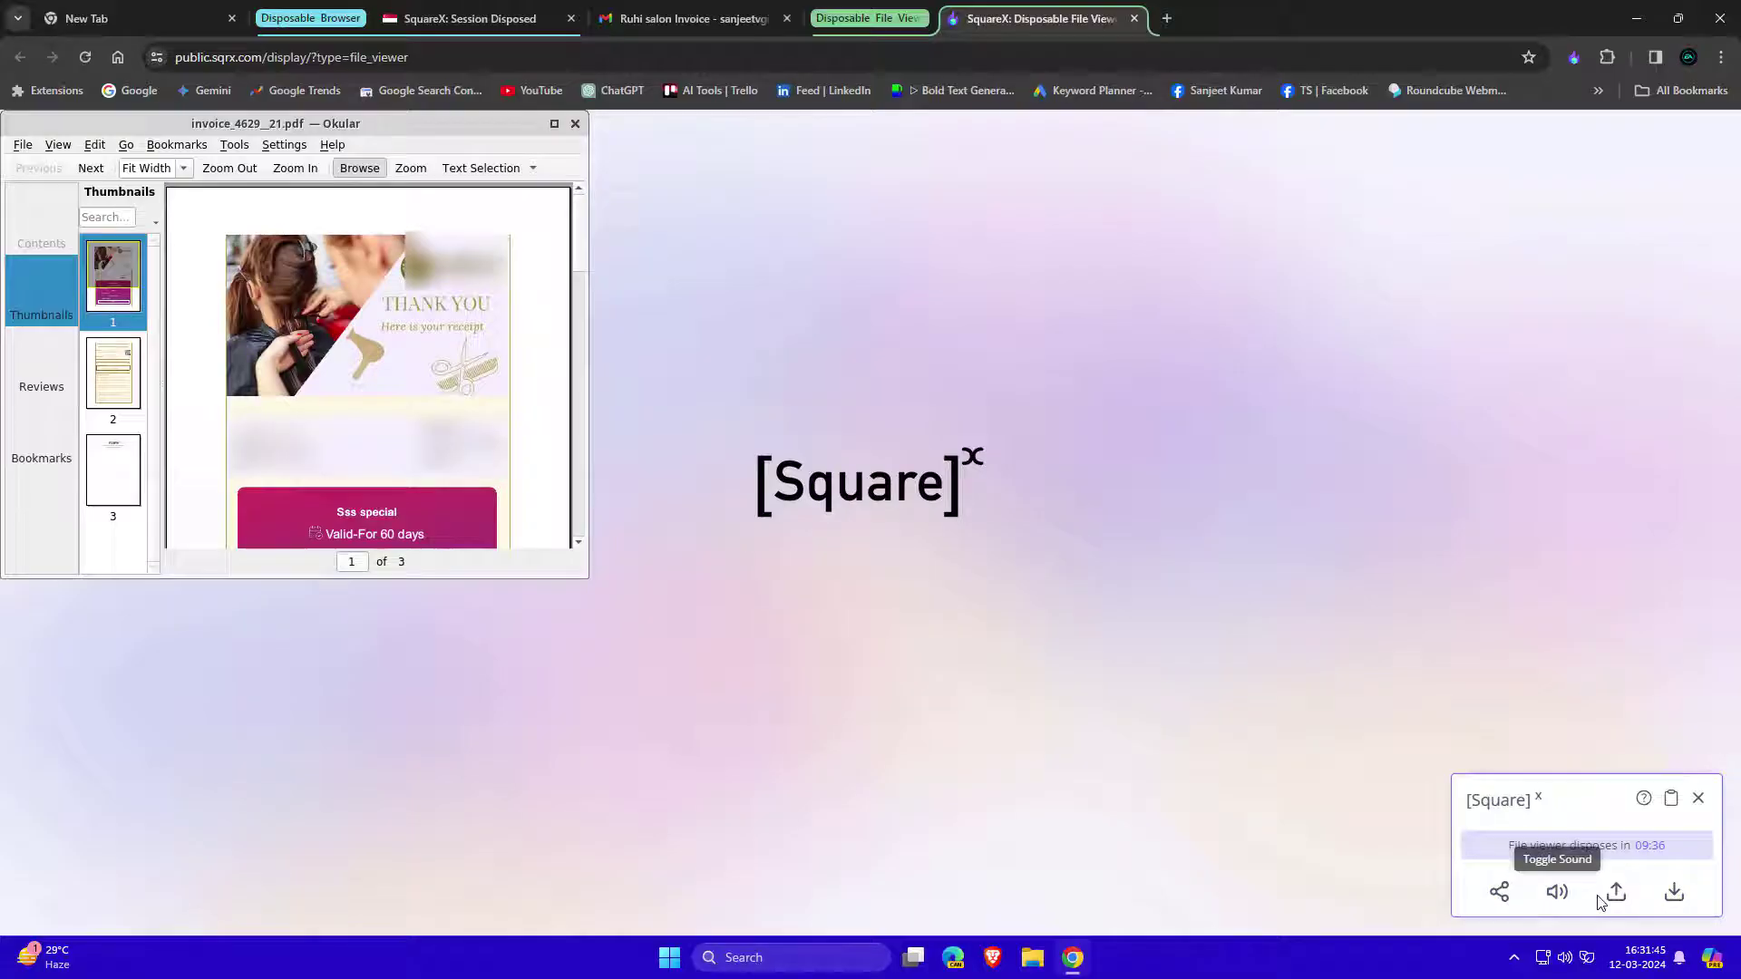
{"action": "left_click", "coordinate": [1698, 799]}
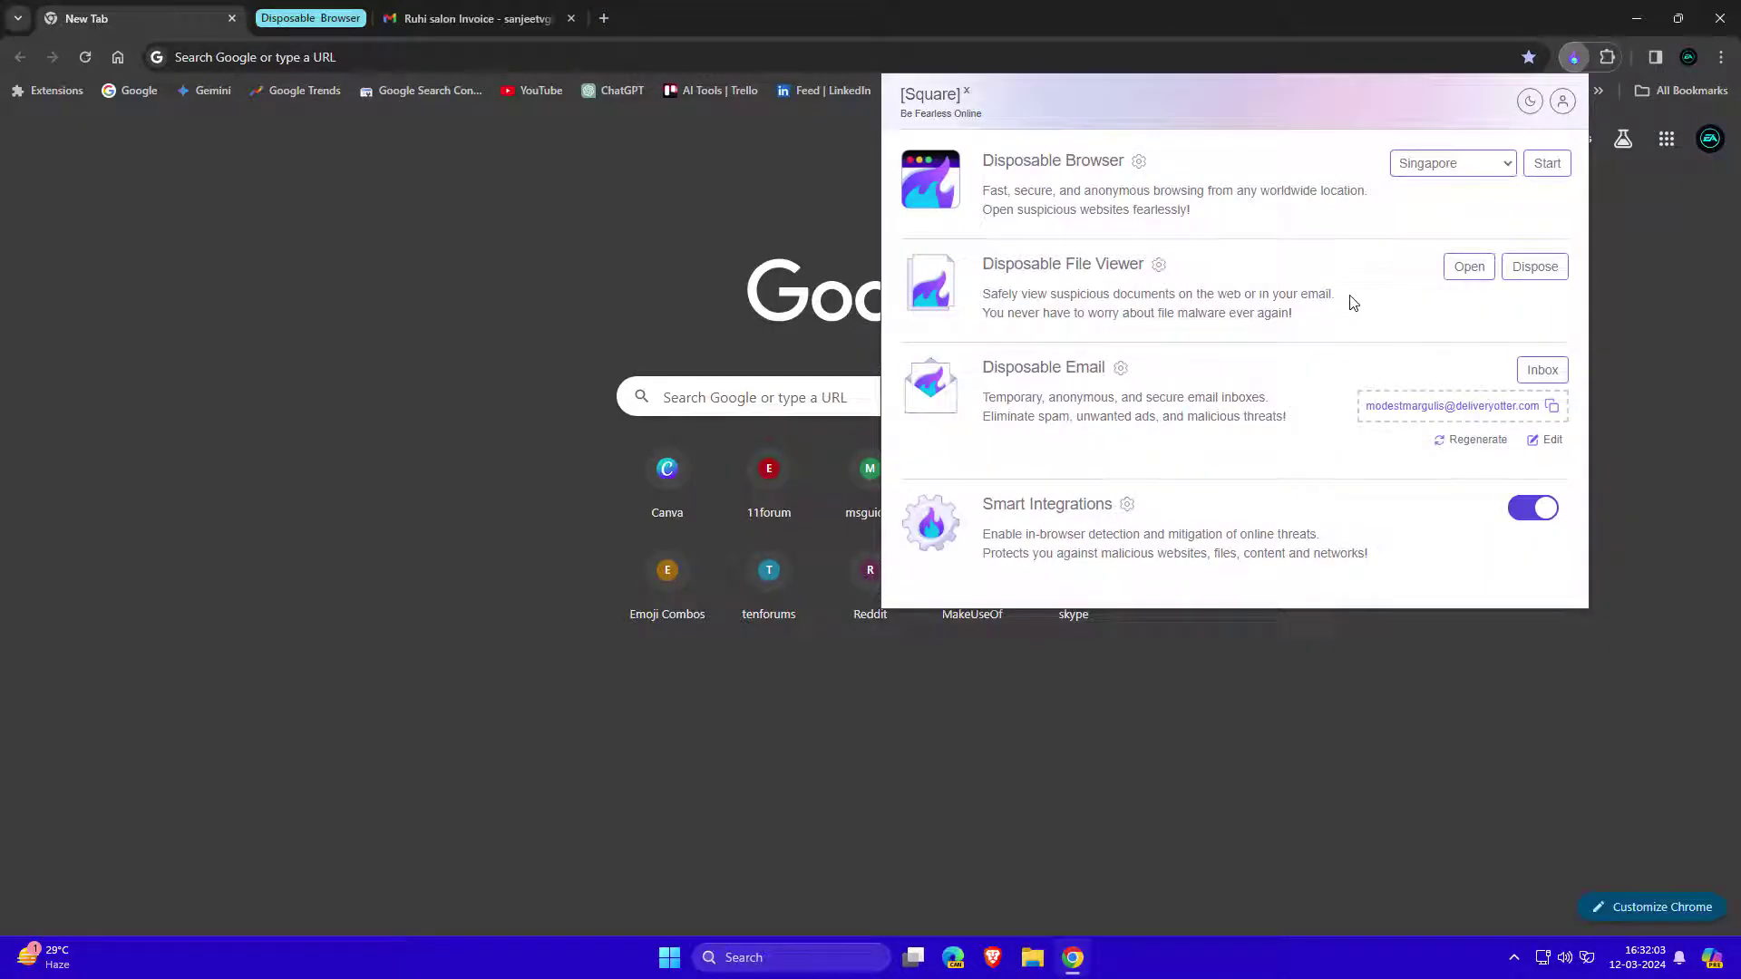
Upload the calc spreadsheet from Downloads into the Disposable File Viewer, view it, and close it.
{"action": "left_click", "coordinate": [1470, 268]}
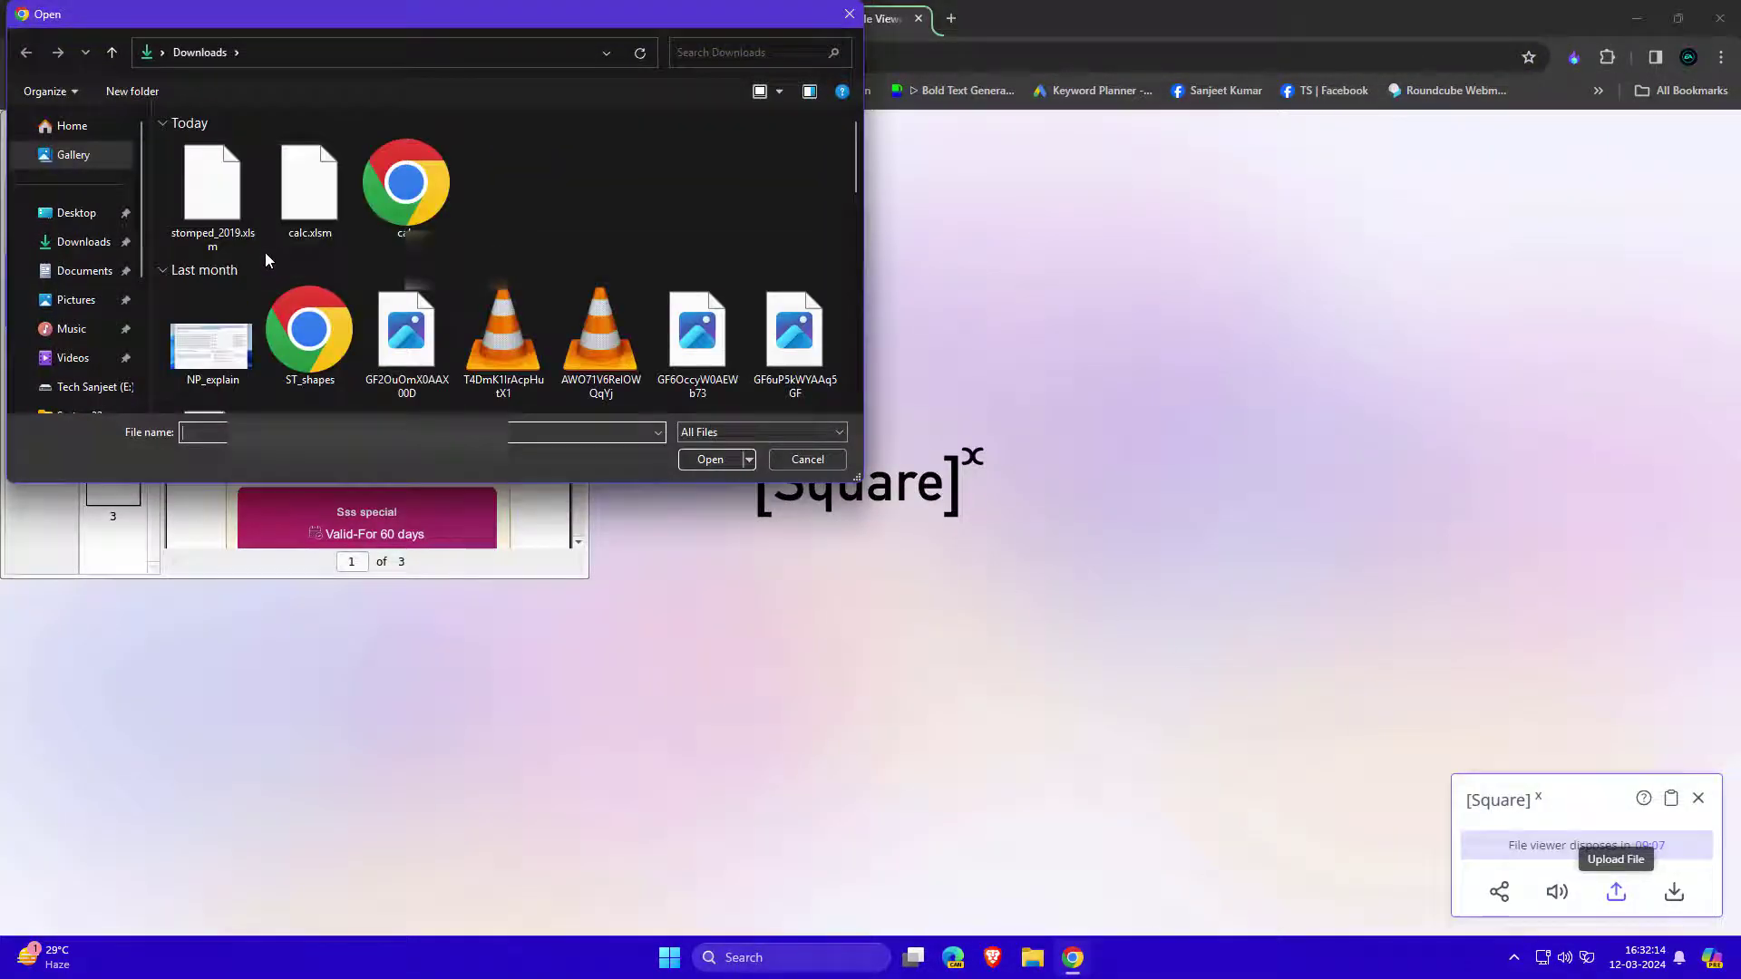
{"action": "double_click", "coordinate": [303, 189]}
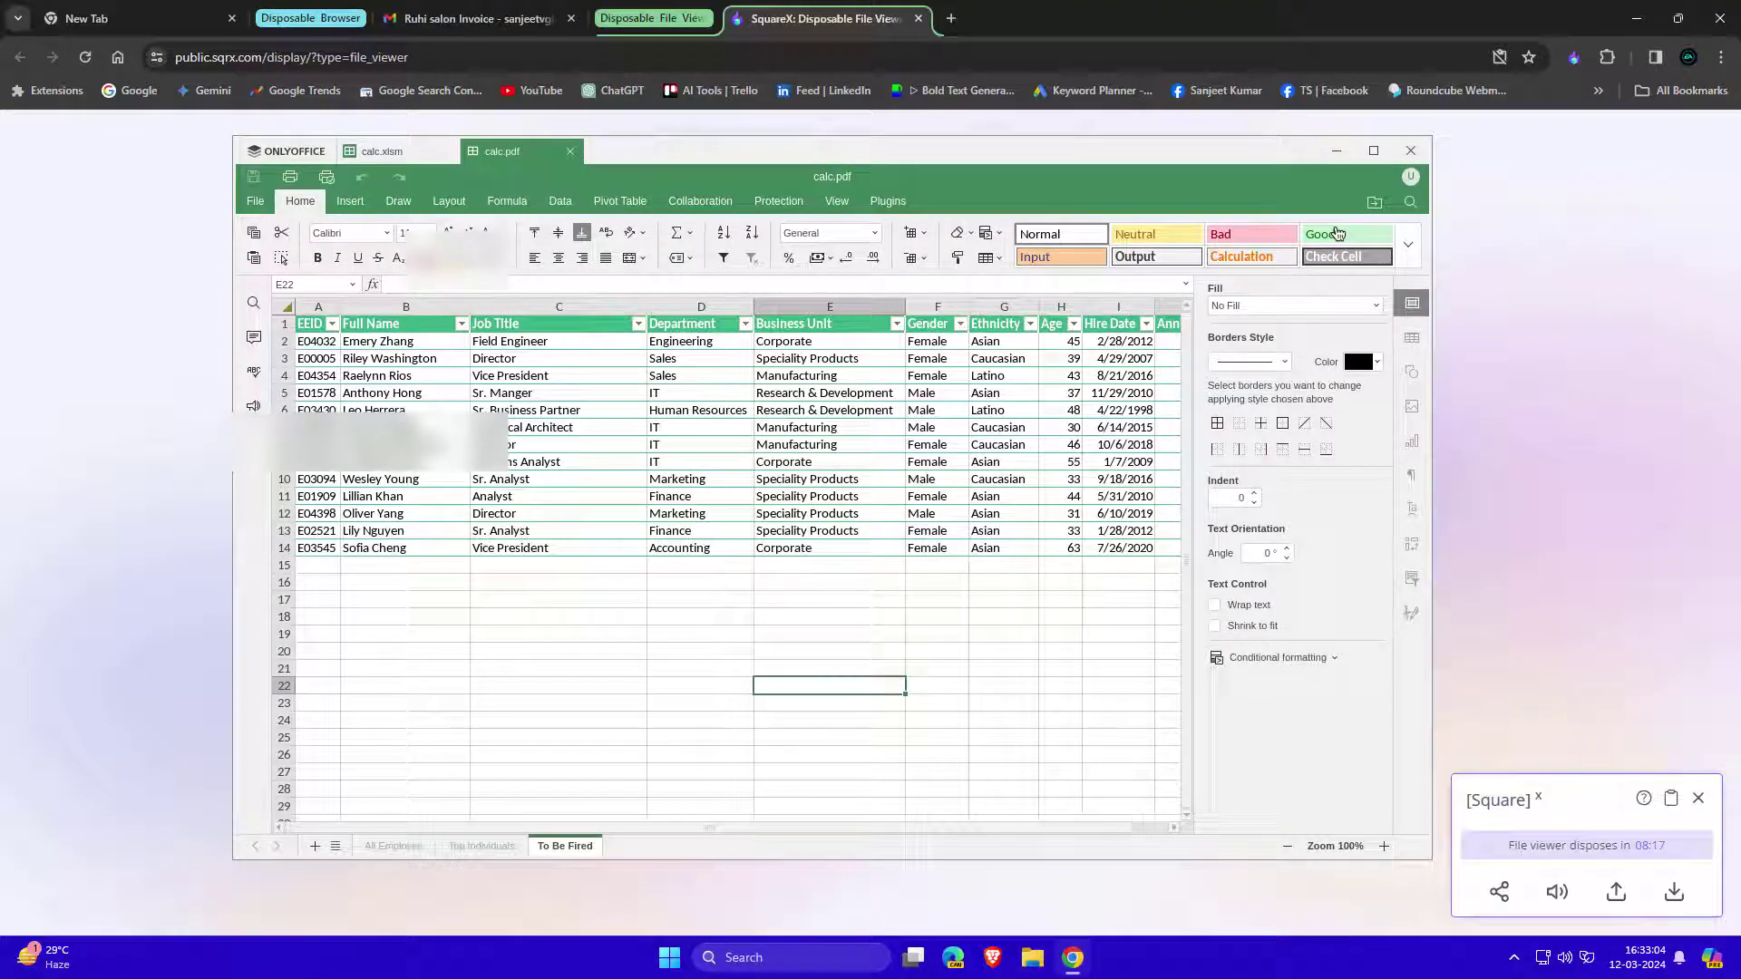
{"action": "left_click", "coordinate": [1411, 151]}
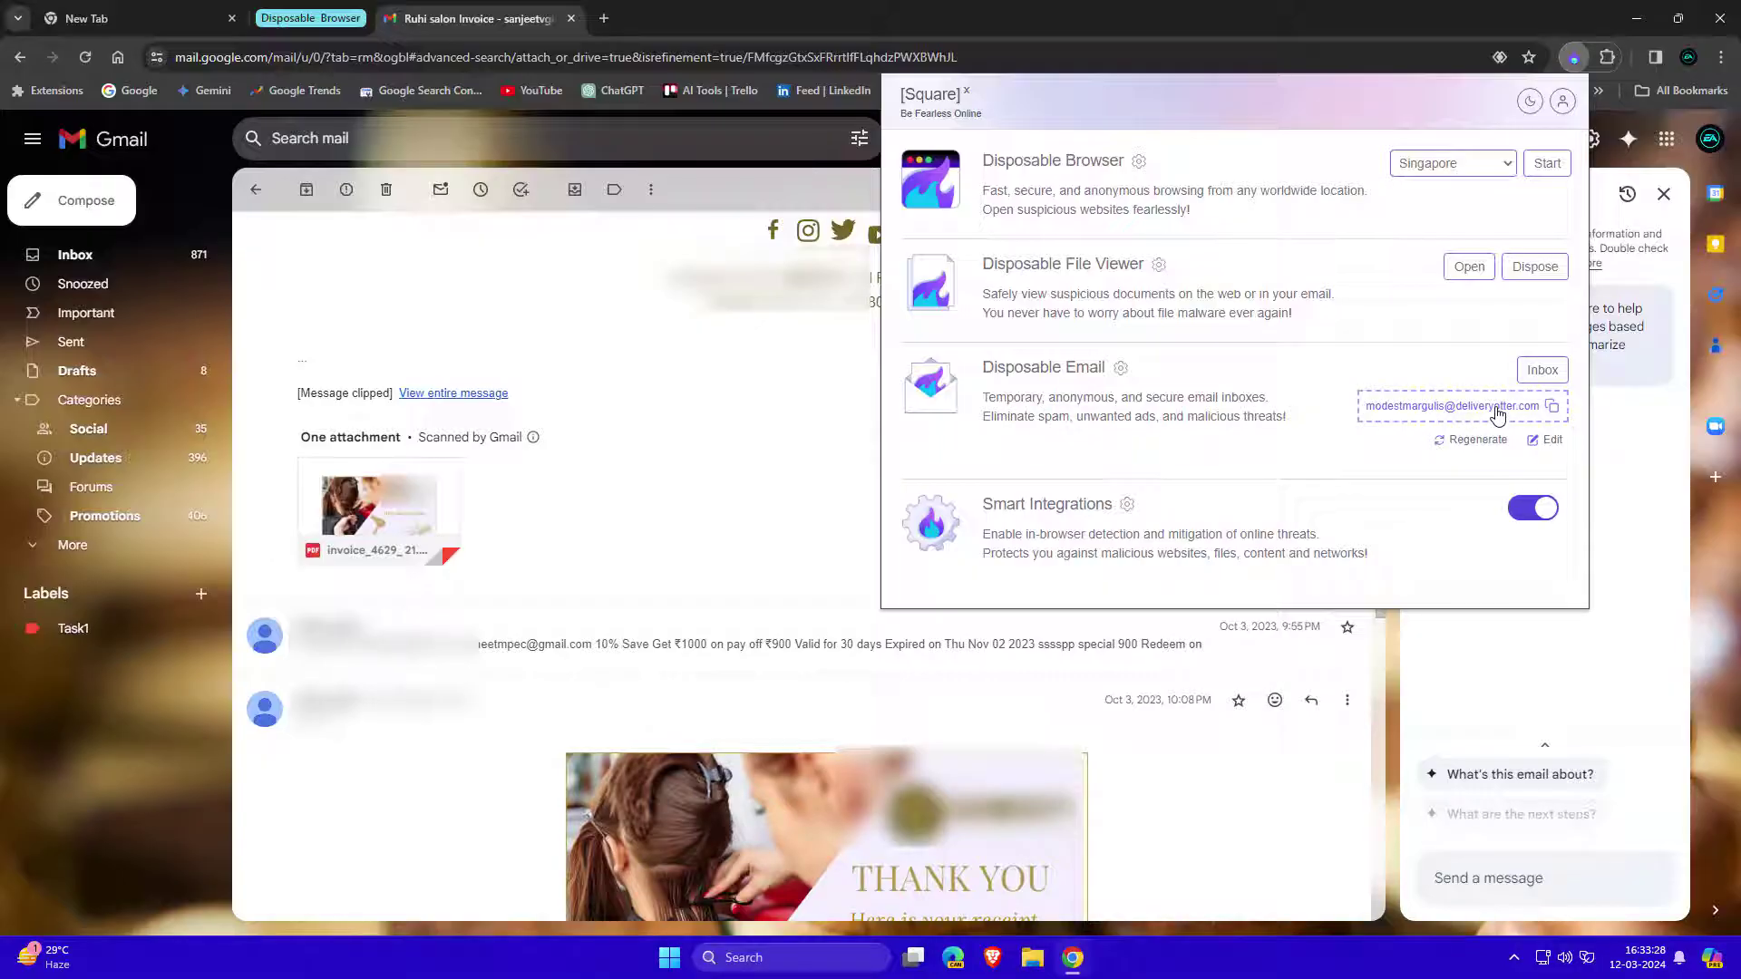
Regenerate the disposable email address, cancel editing it, and check its inbox is empty.
{"action": "left_click", "coordinate": [1487, 443]}
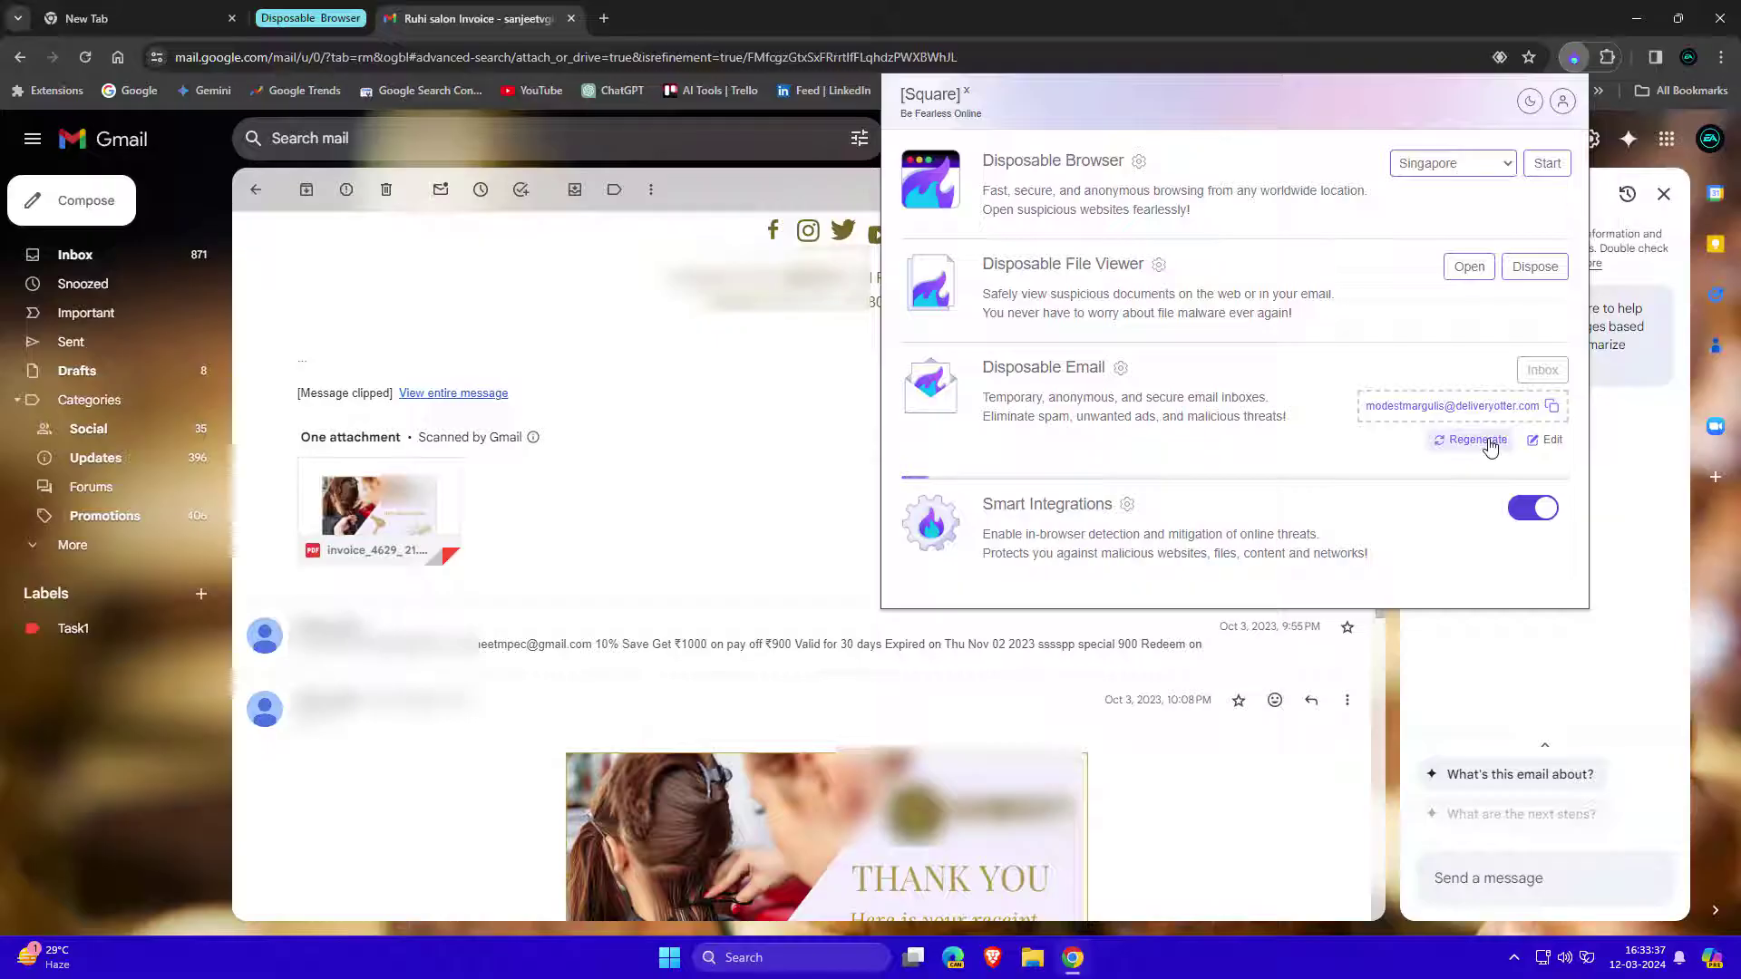
{"action": "left_click", "coordinate": [1546, 440]}
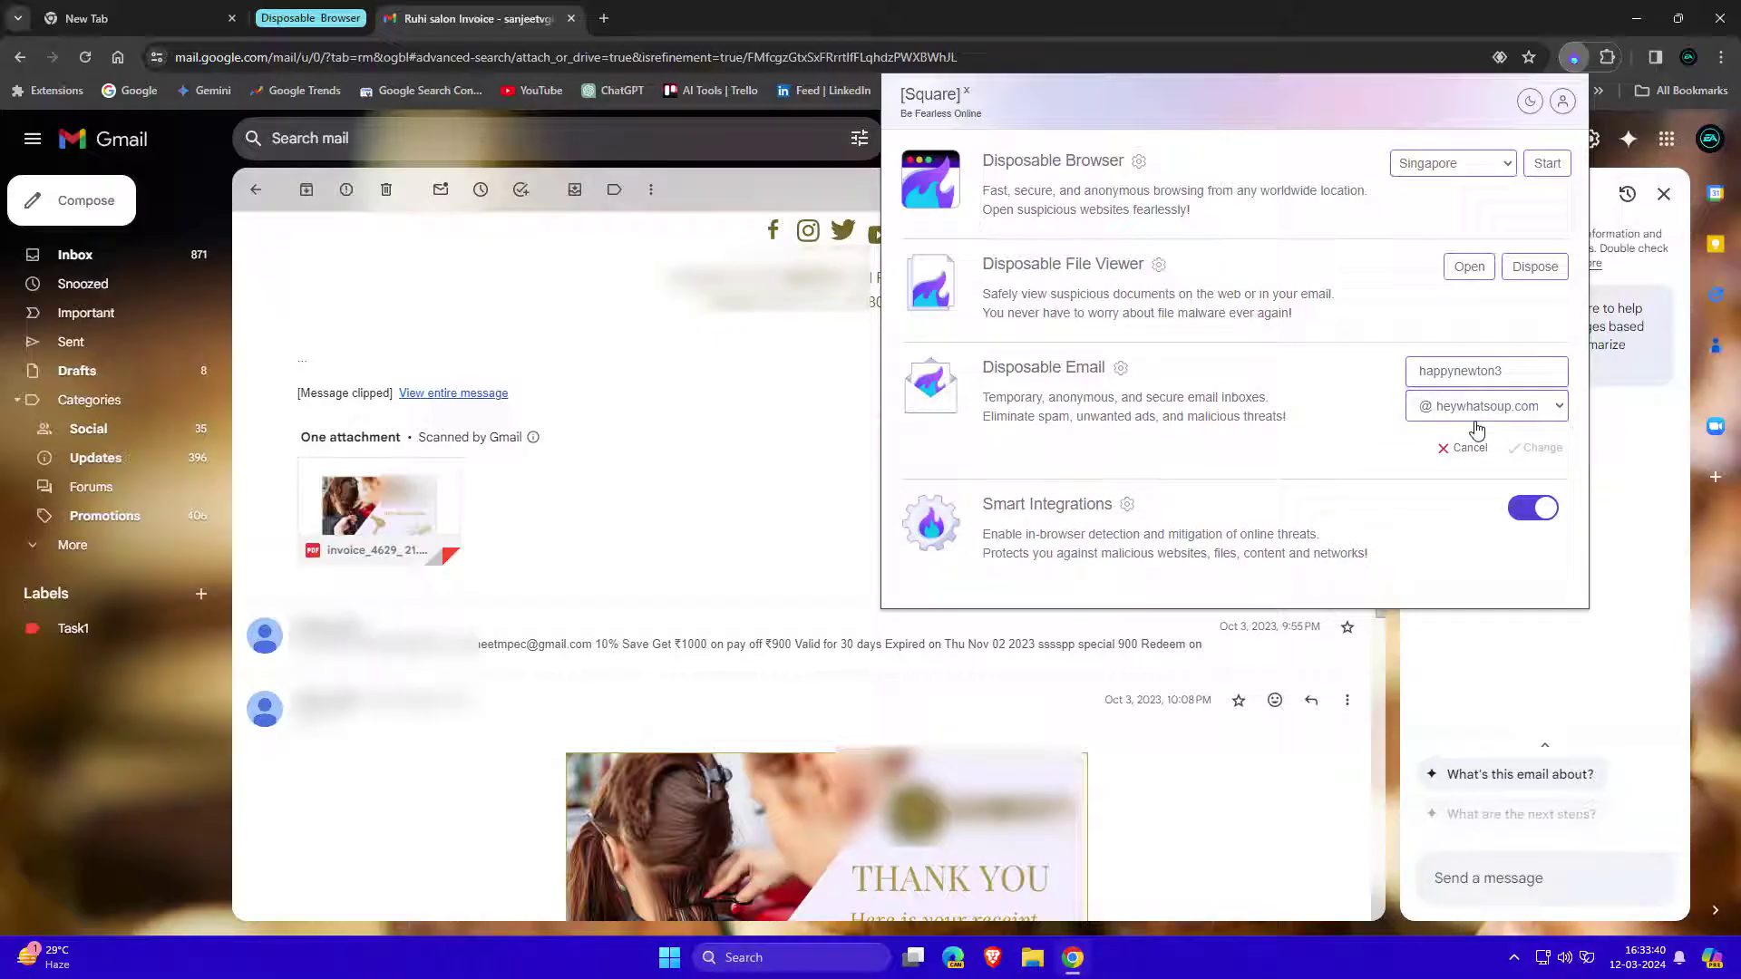
{"action": "left_click", "coordinate": [1474, 457]}
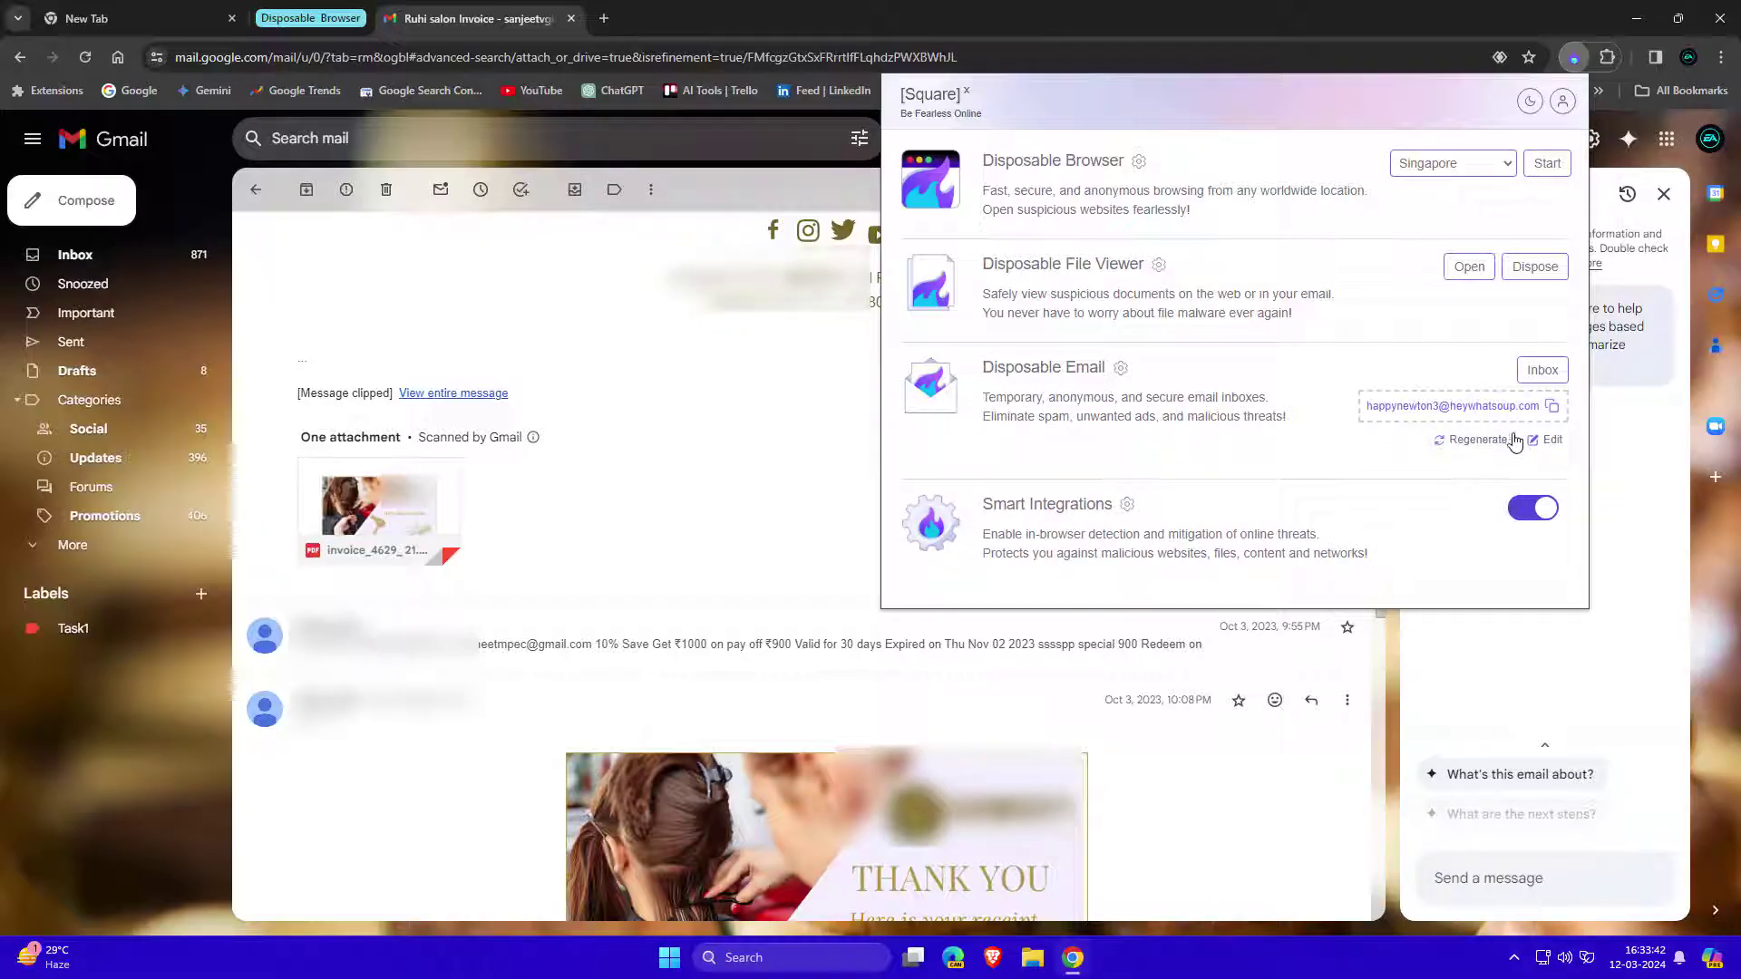
{"action": "left_click", "coordinate": [1544, 372]}
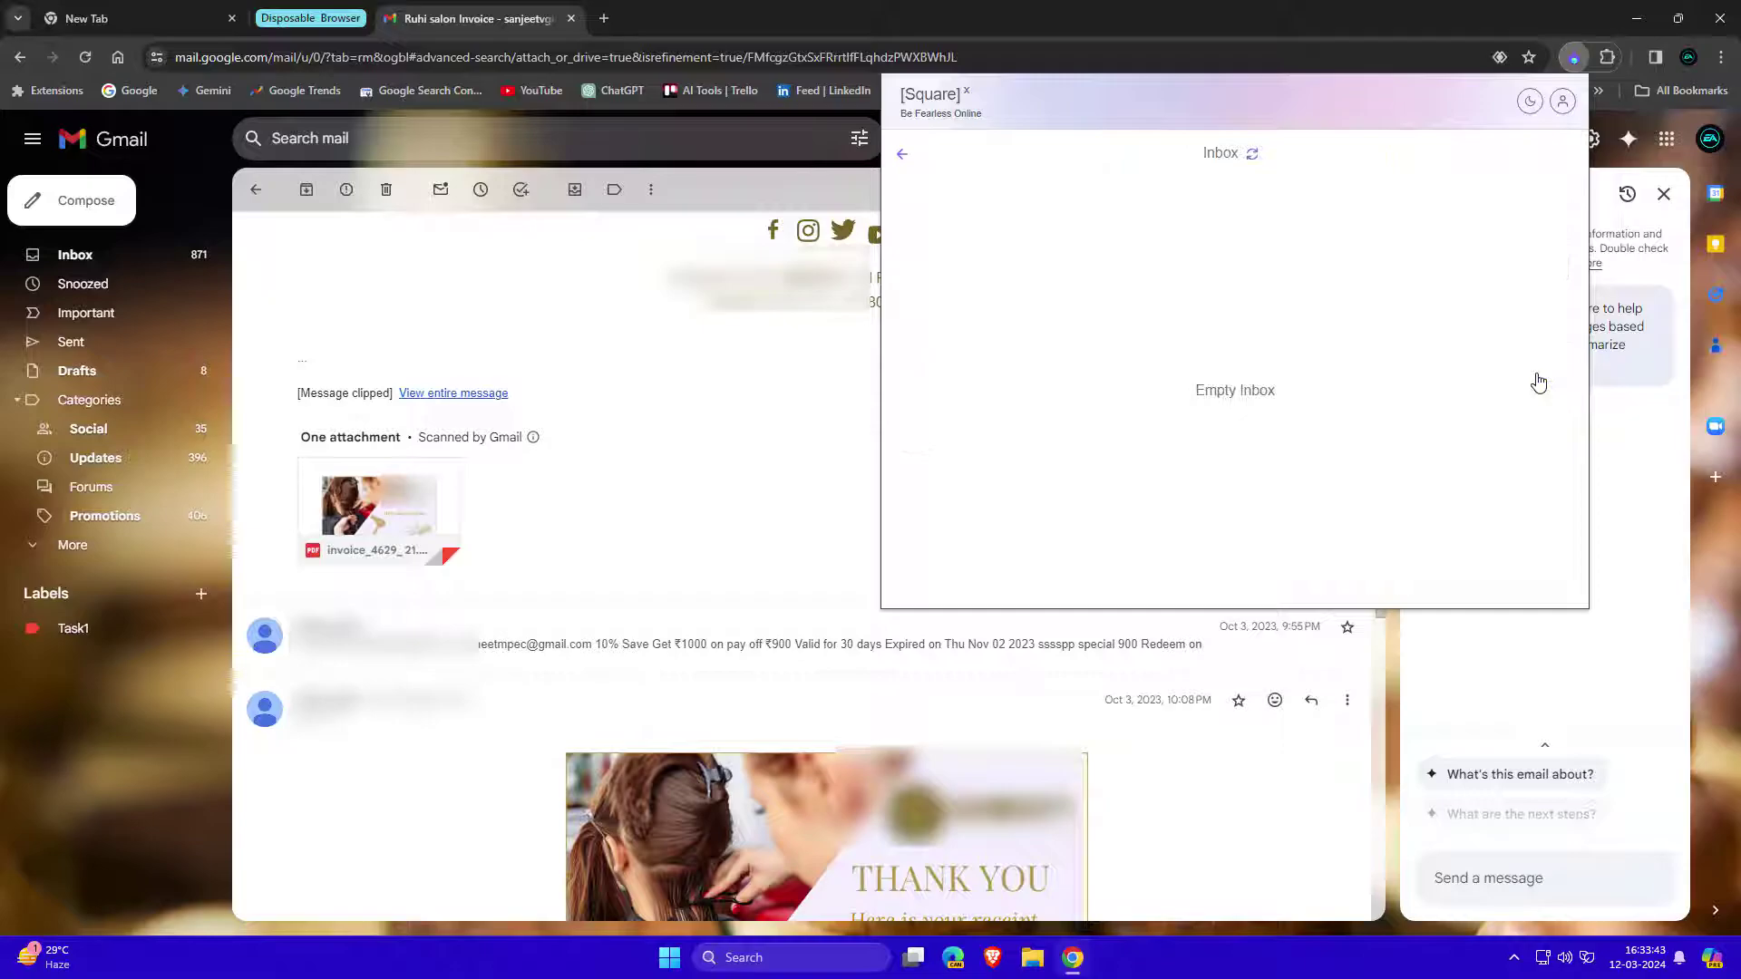
{"action": "left_click", "coordinate": [902, 154]}
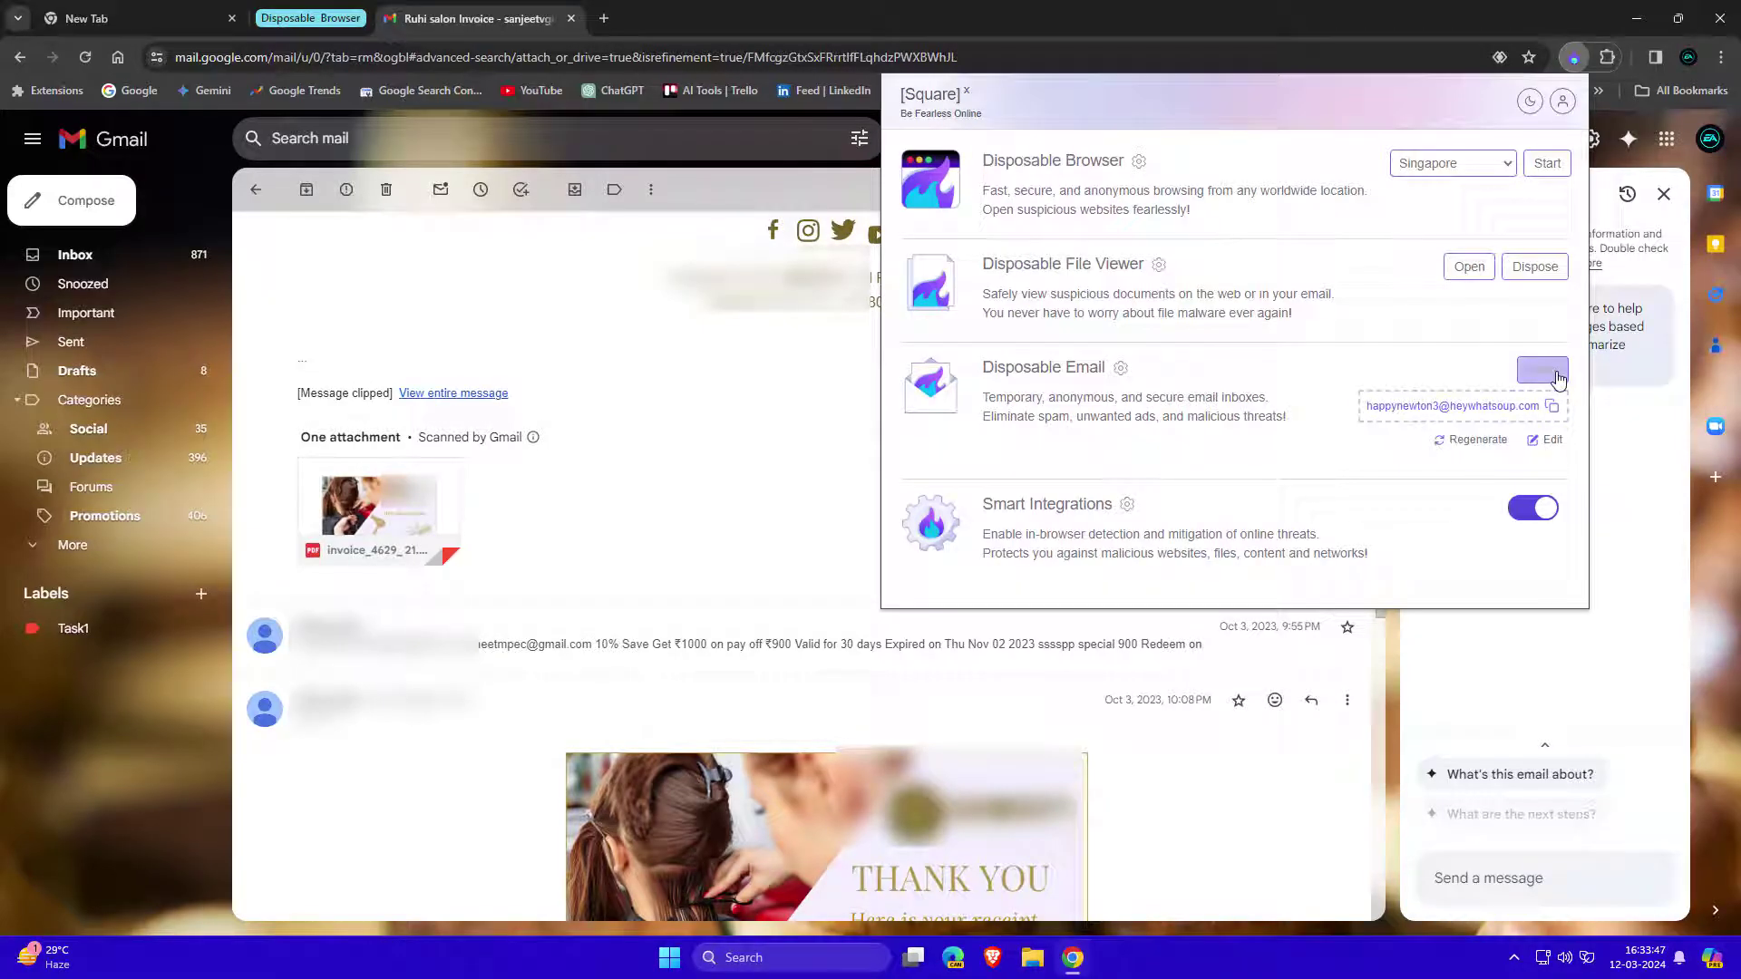